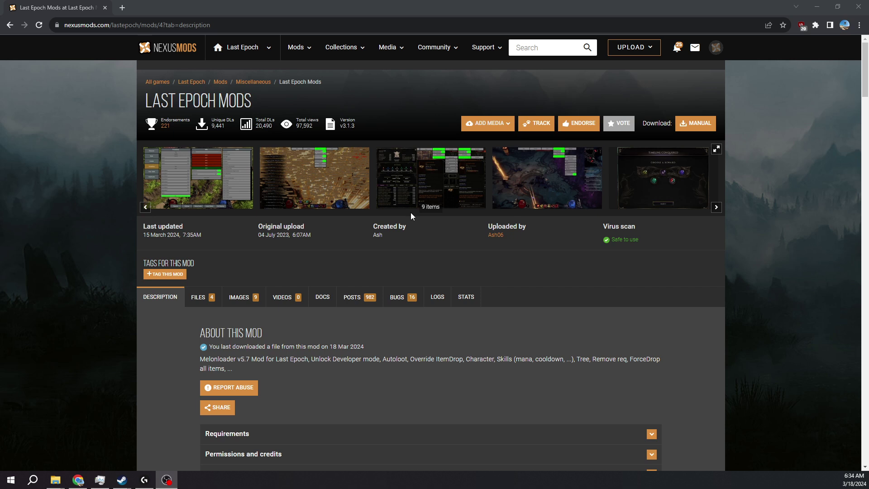
From the mod's files, begin the manual download of LastEpochMods v3.1.3, then open its required MelonLoader page and the v0.6.2 Open-Beta release.
click(203, 298)
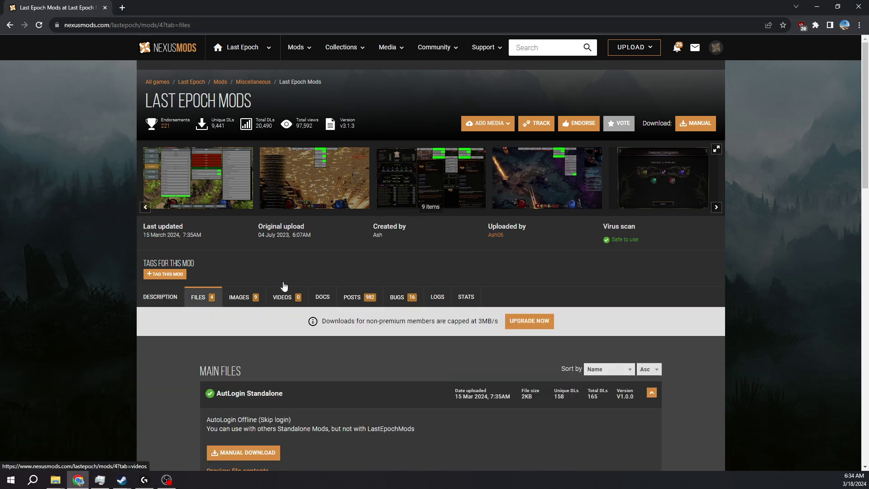
scroll(393, 267, down, 1)
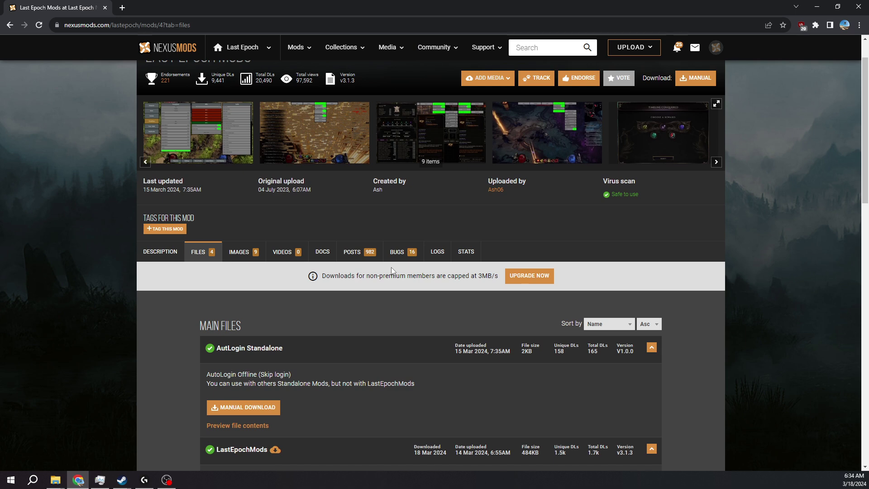
scroll(404, 252, down, 2)
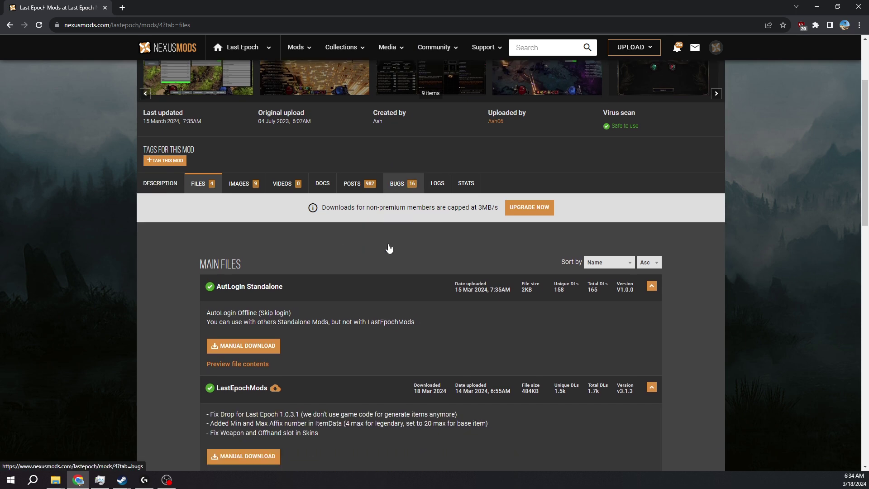
scroll(387, 248, up, 3)
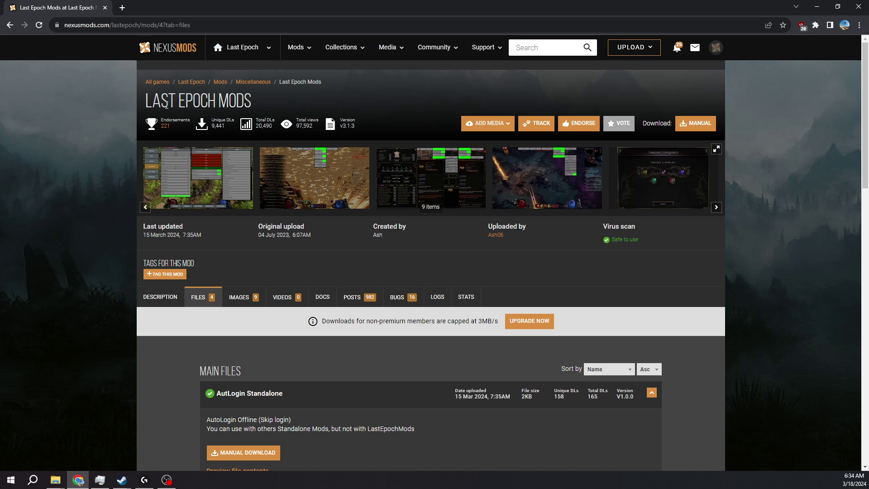
scroll(259, 335, down, 5)
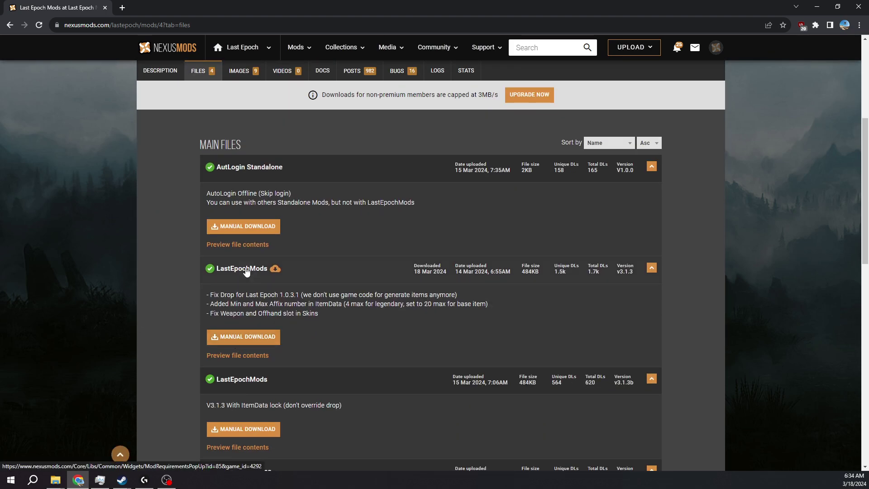
click(253, 335)
click(349, 265)
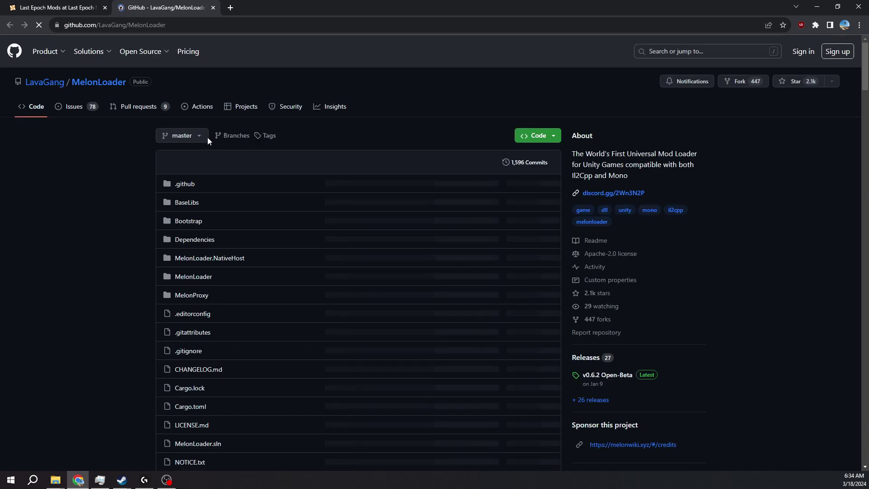
click(602, 376)
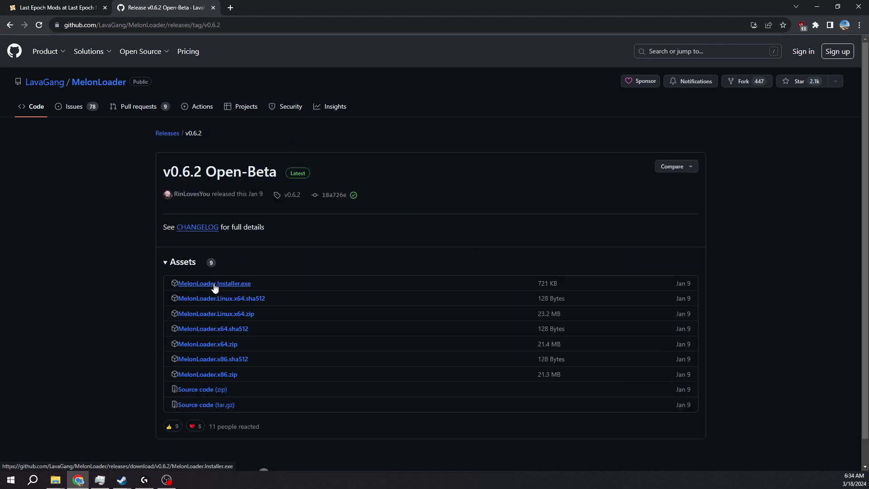
Return to the LastEpochMods requirements notice and download the v3.1.3 archive with the free slow download.
key(ctrl+shift+Tab)
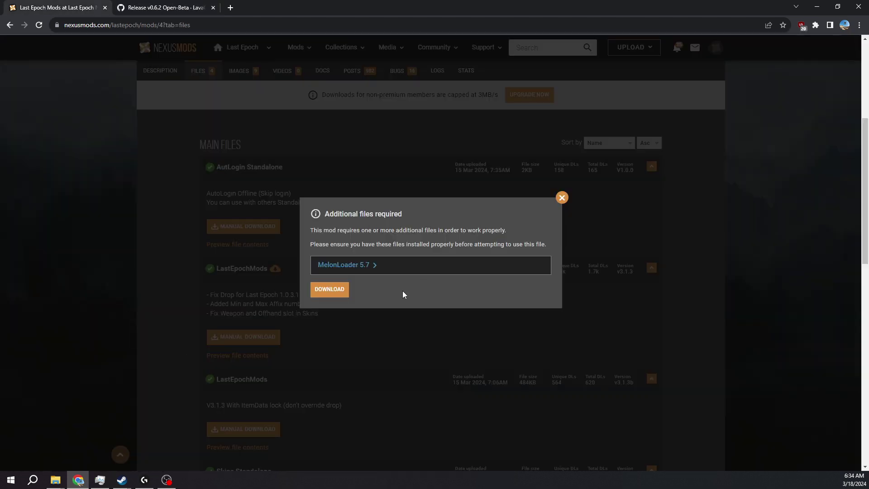
click(324, 290)
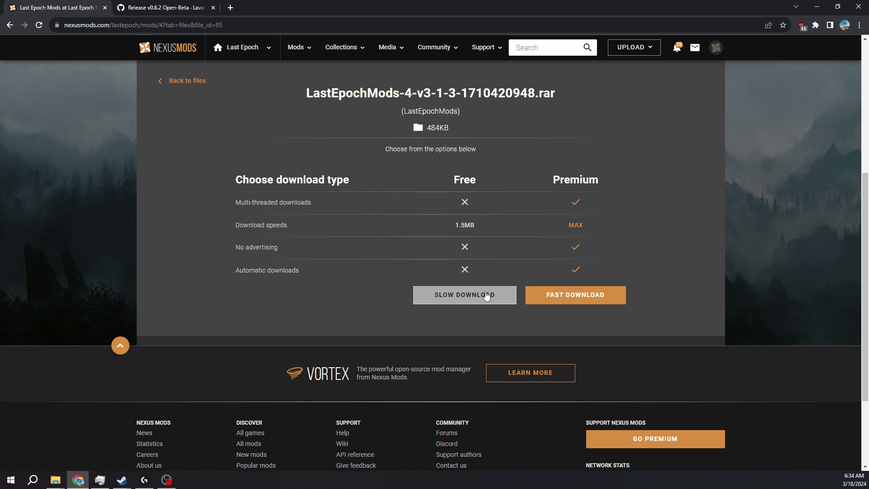
click(466, 298)
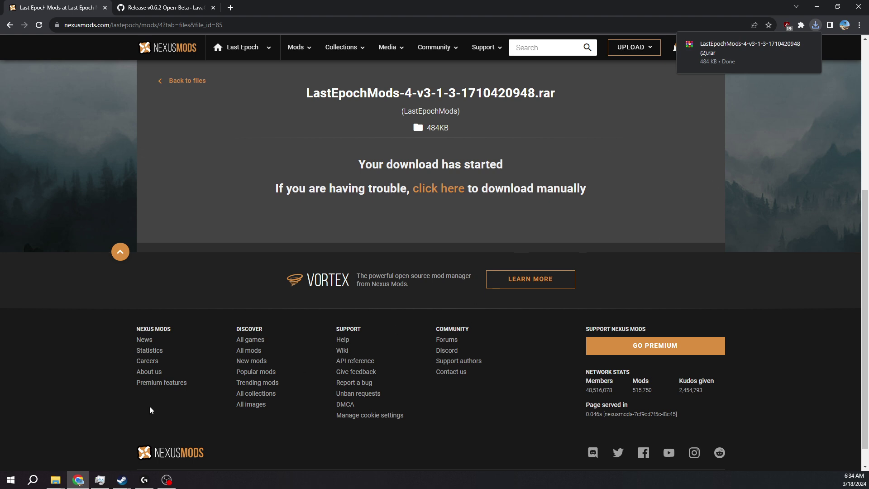
Switch to Steam and browse to Last Epoch's installation folder through the installed files section of its properties.
click(819, 5)
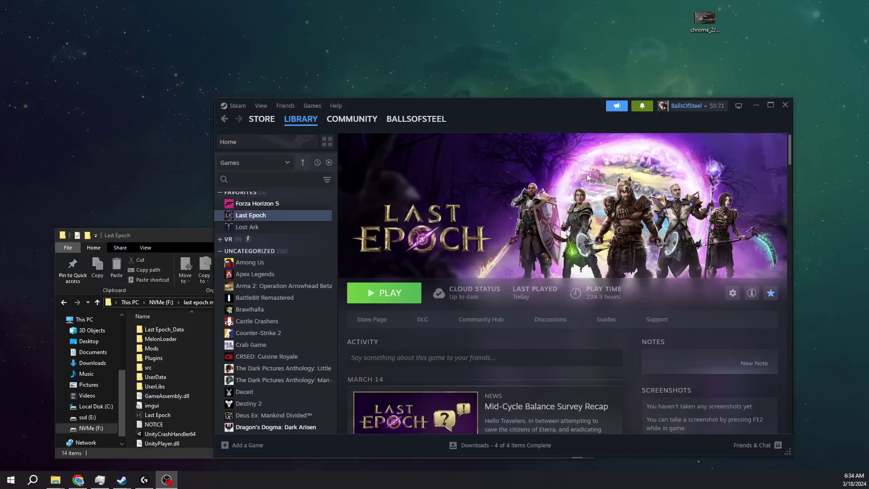
click(733, 293)
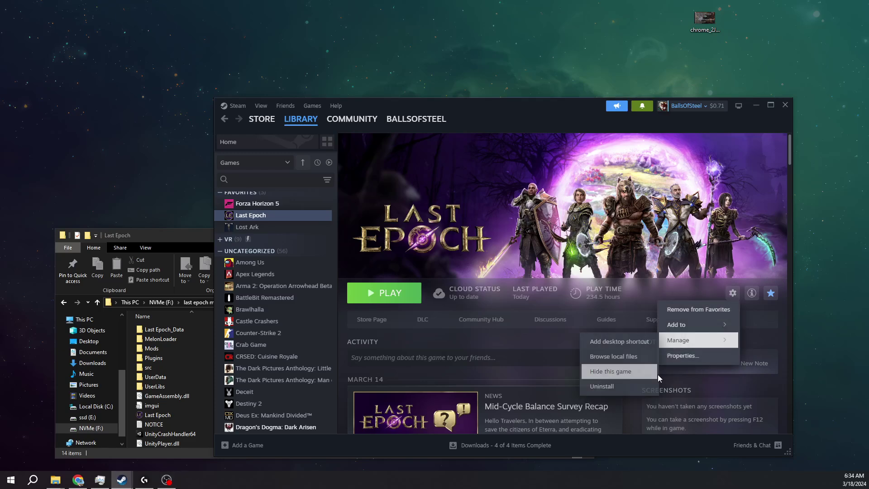
click(681, 356)
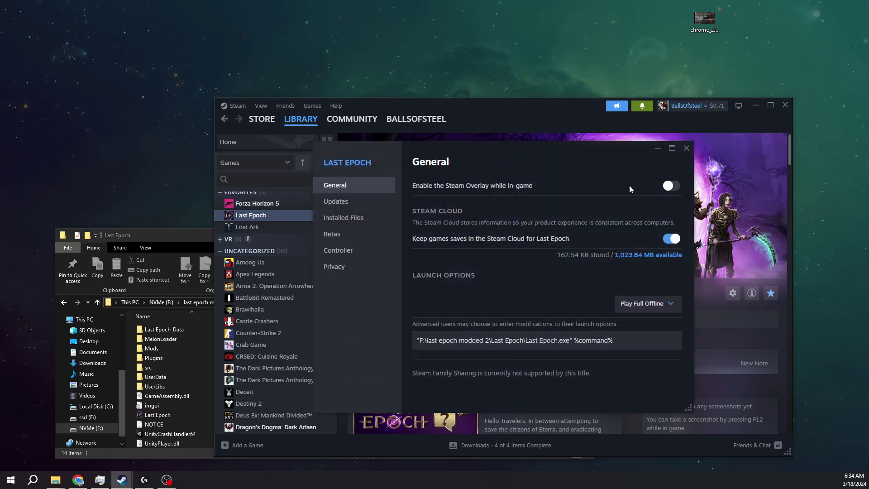
click(337, 201)
click(343, 218)
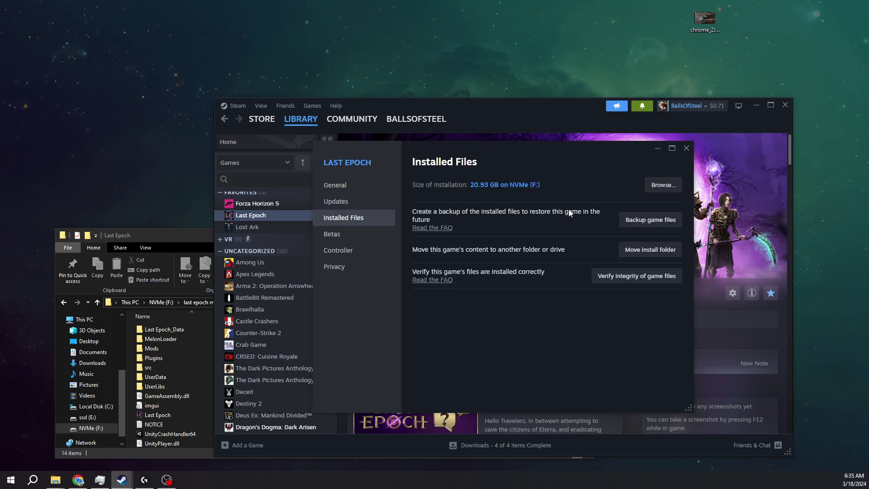
click(663, 185)
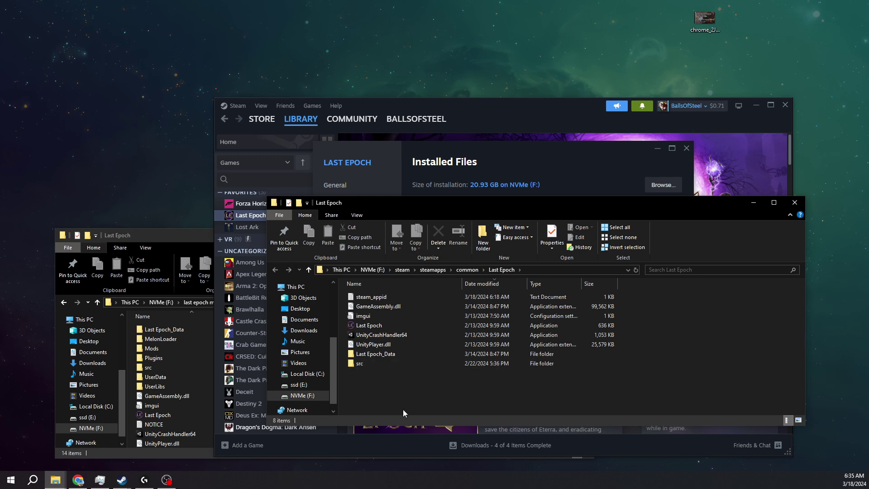
Go up to the steamapps common folder and copy the Last Epoch game folder.
click(467, 270)
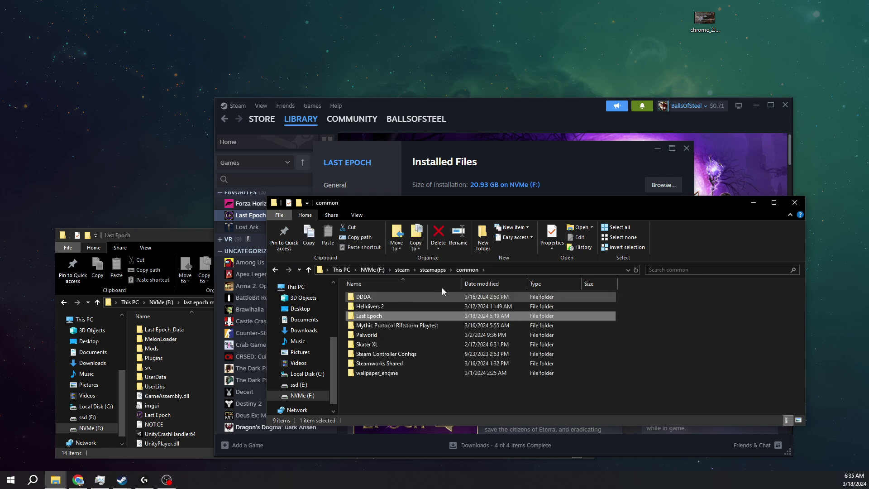
right_click(391, 316)
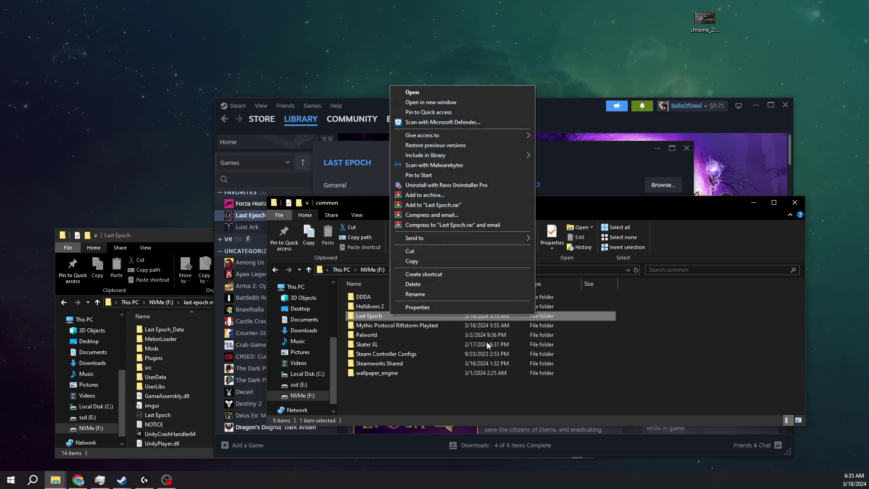
click(458, 262)
Create a new folder in the root of the NVMe (F:) drive, keeping its default name.
click(372, 269)
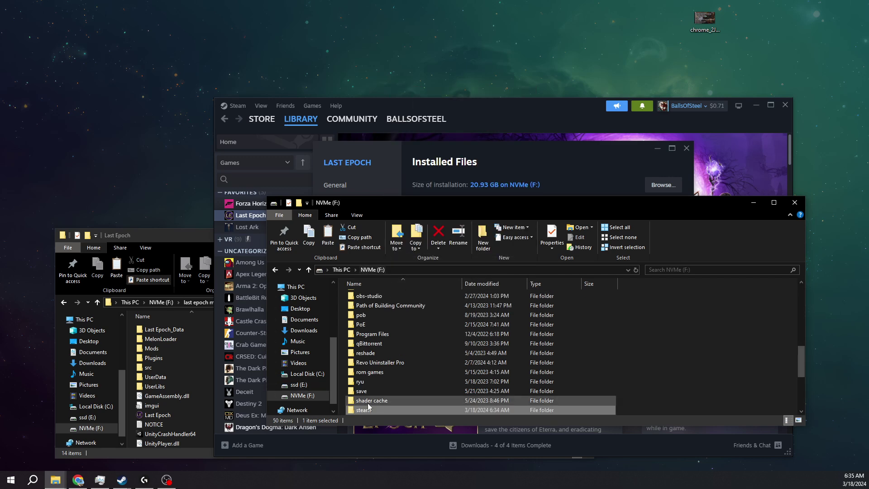
click(710, 371)
scroll(625, 316, down, 5)
scroll(636, 333, up, 5)
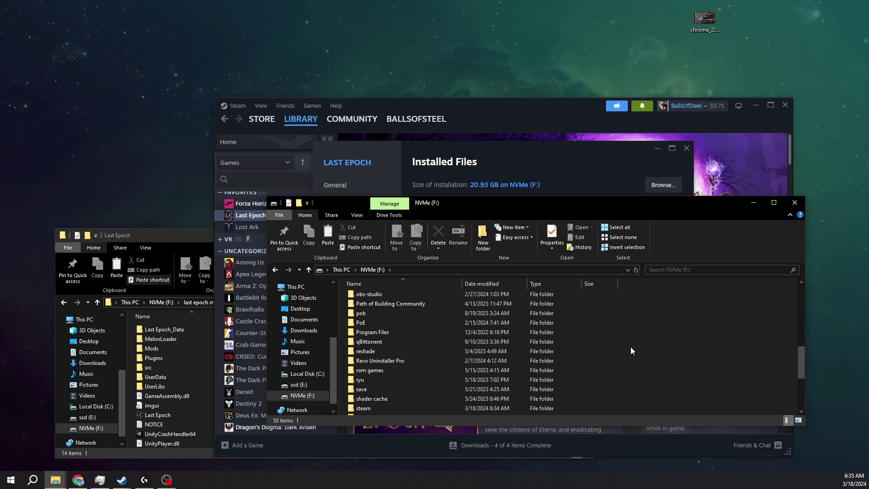
right_click(631, 347)
mouse_move(707, 434)
click(789, 384)
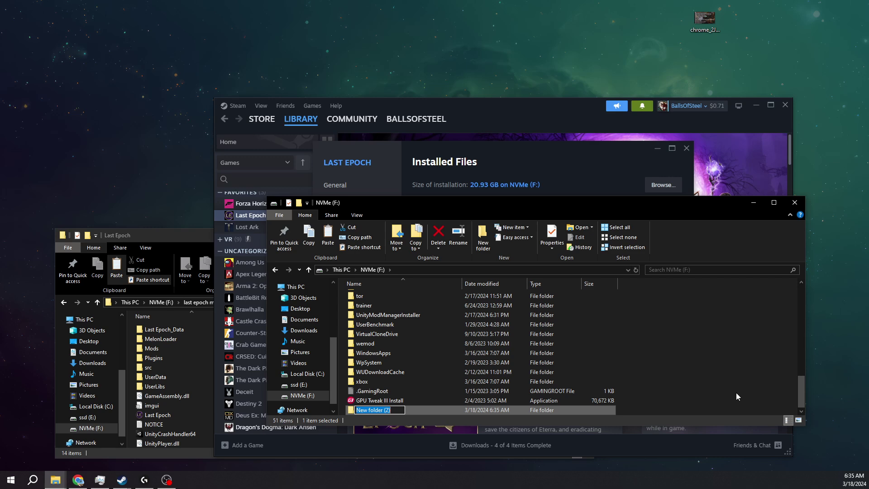
click(736, 392)
Open the Last epoch modded folder on the NVMe (F:) drive and examine the game copies inside it.
scroll(452, 381, up, 5)
scroll(444, 382, up, 6)
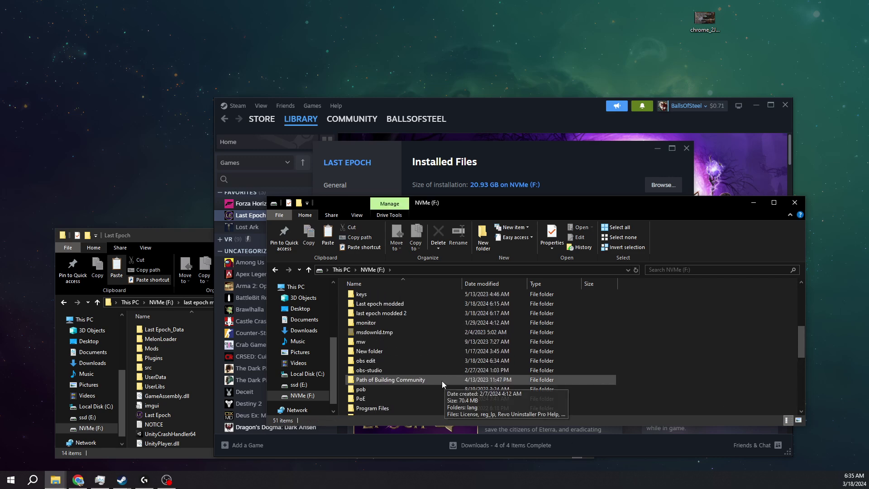
scroll(428, 389, down, 2)
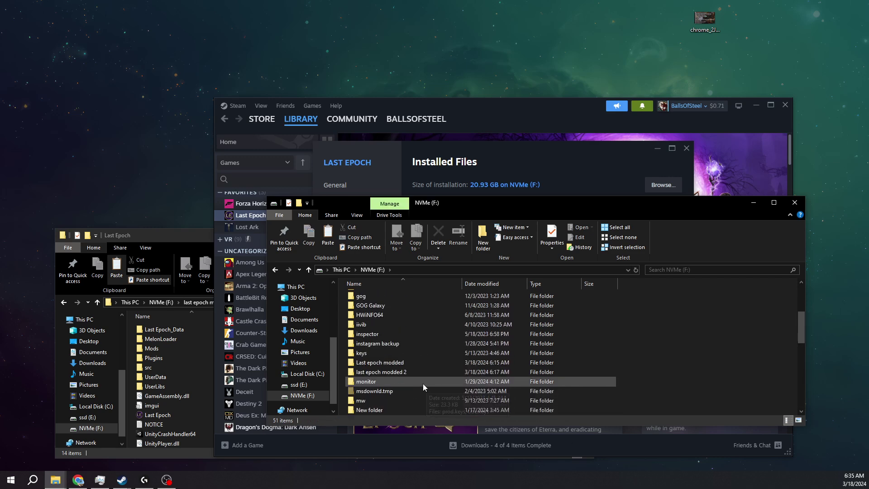
double_click(389, 364)
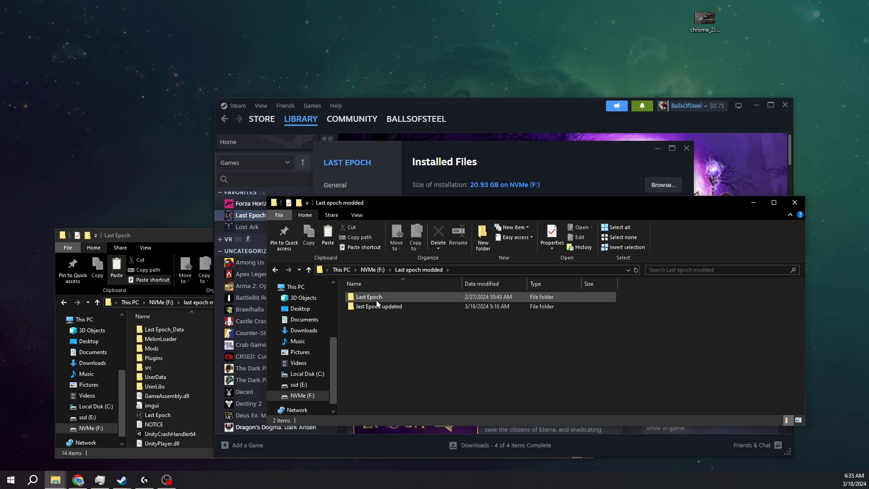
click(376, 300)
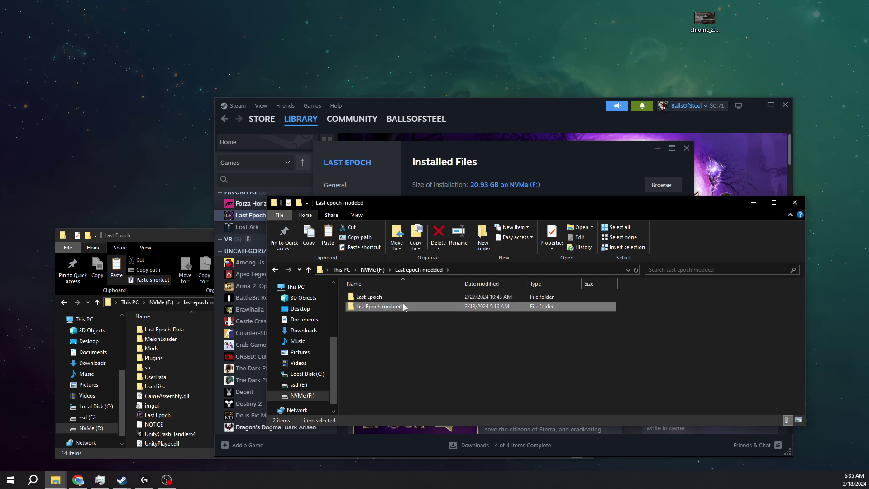
click(385, 332)
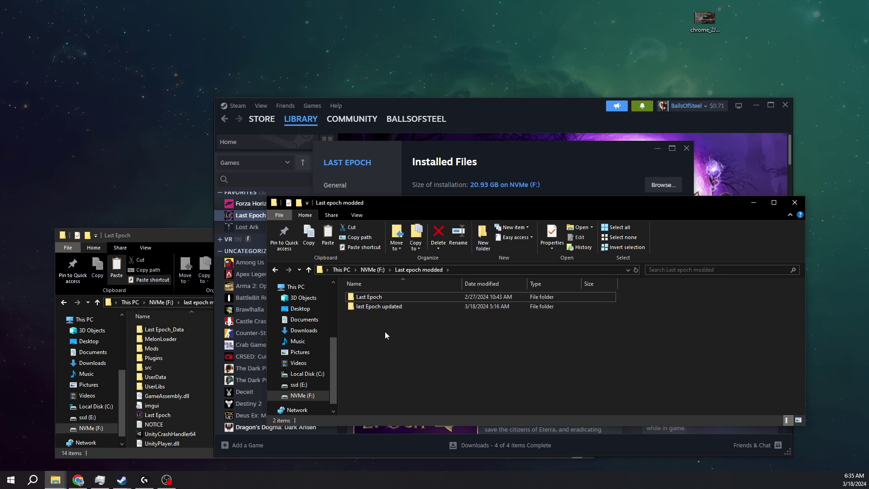
Return to the root of the NVMe (F:) drive and open the last epoch modded 2 folder.
click(369, 270)
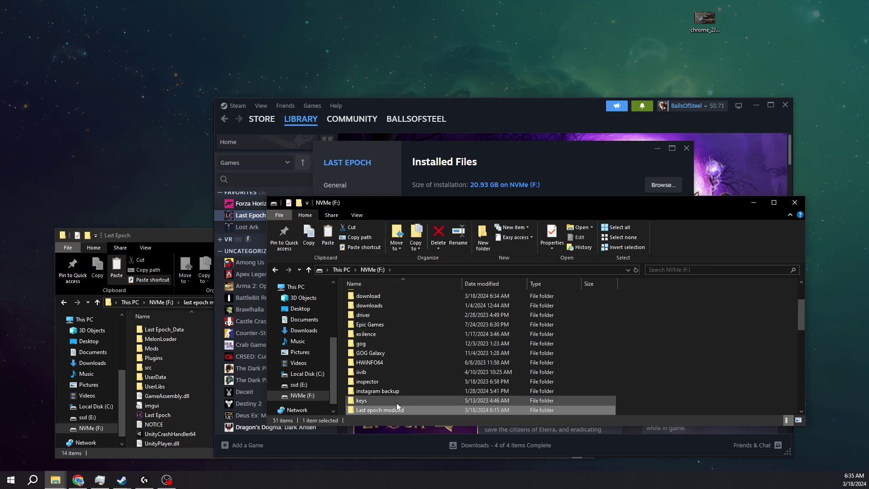
scroll(411, 382, down, 1)
click(389, 392)
double_click(390, 392)
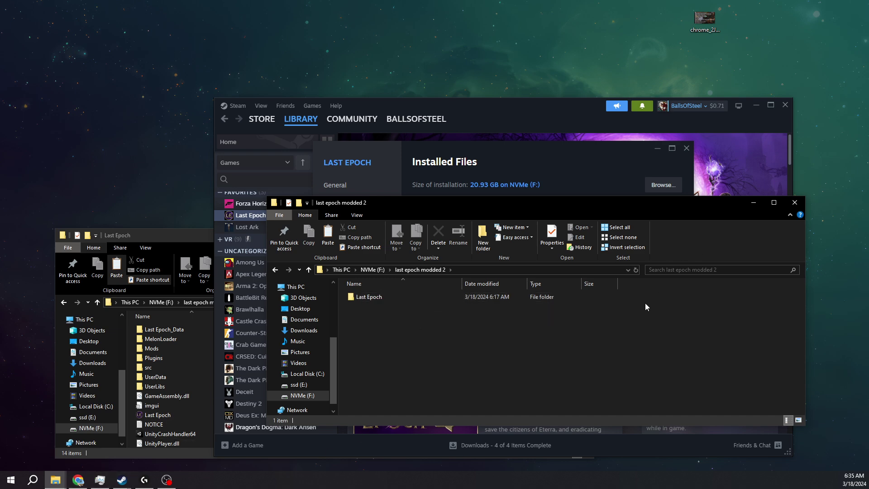
Switch to Chrome and launch MelonLoader.Installer.exe from the full download history.
click(78, 479)
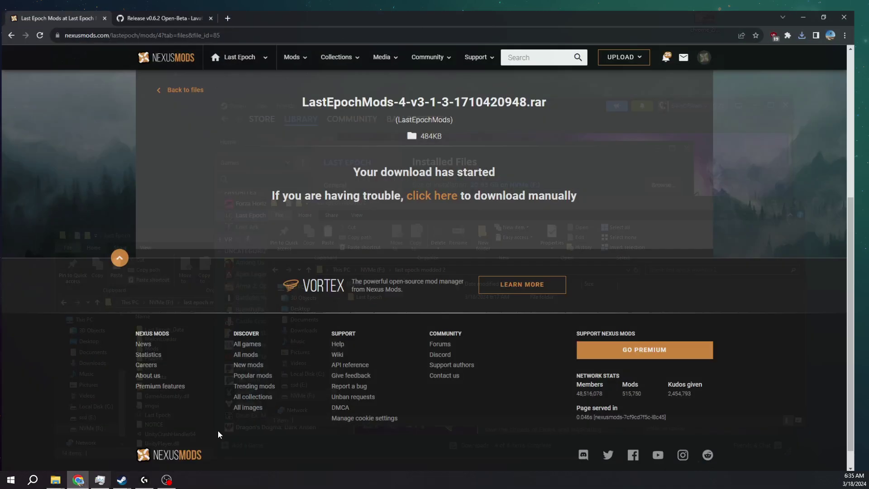
click(815, 25)
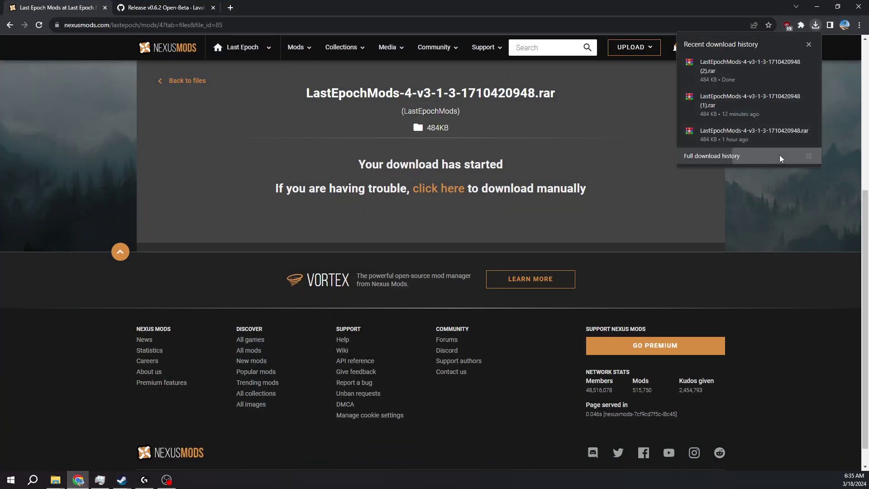
click(779, 155)
scroll(471, 267, down, 10)
scroll(388, 352, down, 10)
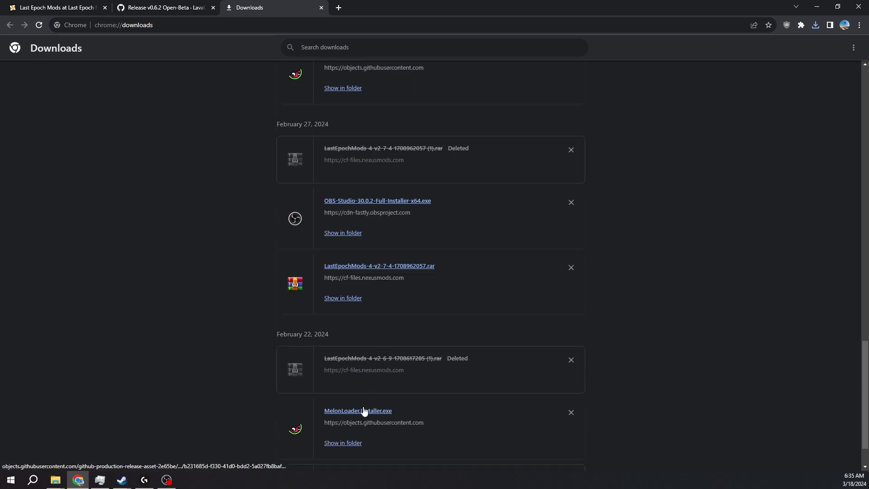
click(365, 410)
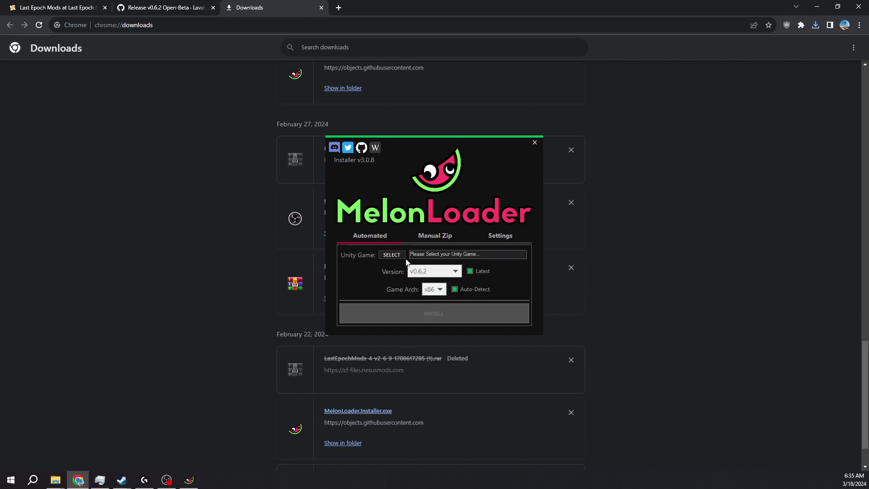
Select the Last Epoch application in F:\last epoch modded 2\Last Epoch as MelonLoader's Unity game.
click(392, 255)
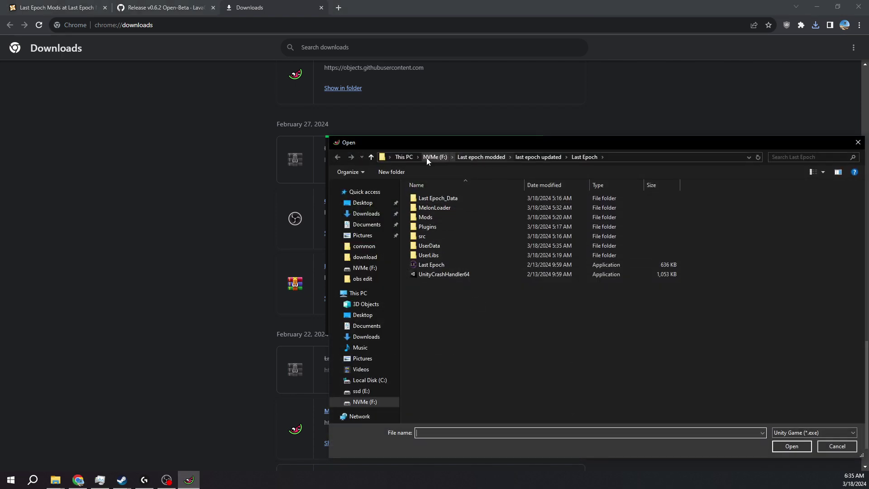
click(426, 158)
scroll(471, 344, down, 1)
double_click(474, 347)
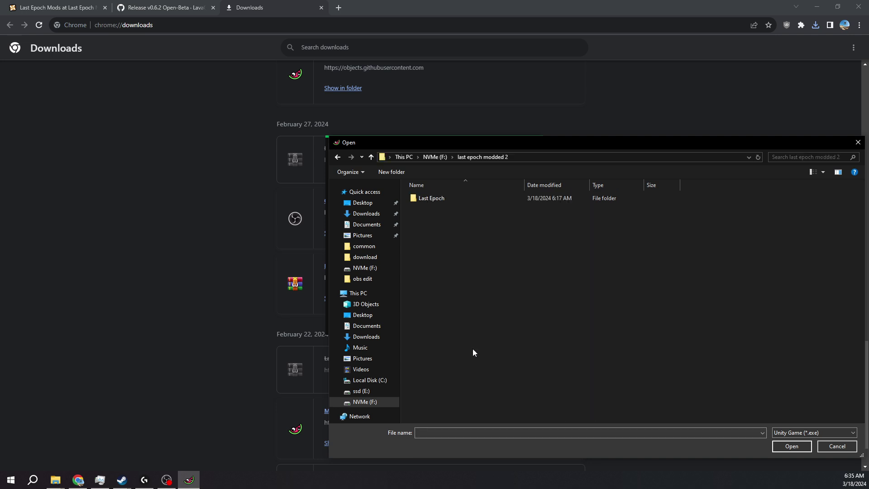
double_click(445, 198)
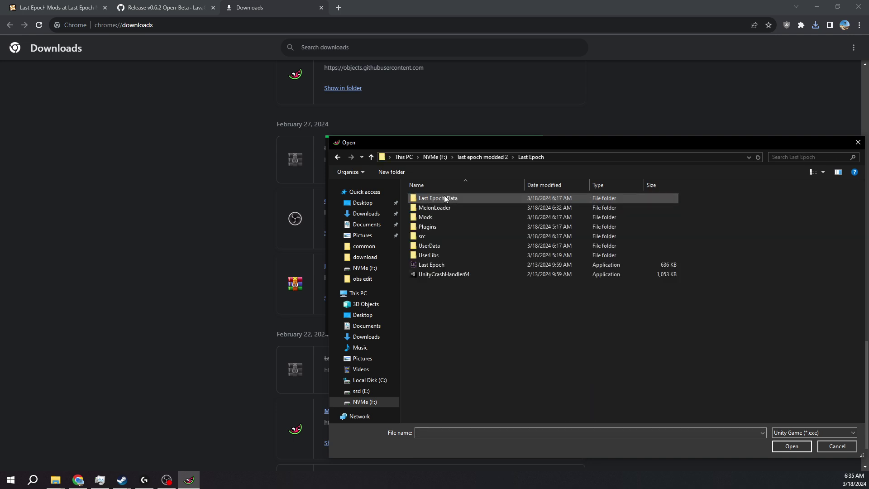
double_click(442, 265)
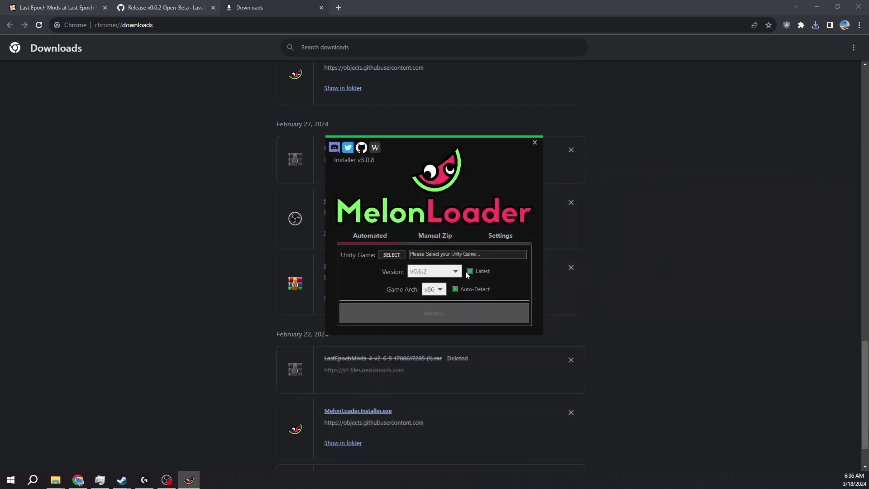
Turn off the Latest option, choose MelonLoader version v0.5.7, and close the installer without installing.
click(469, 271)
click(452, 272)
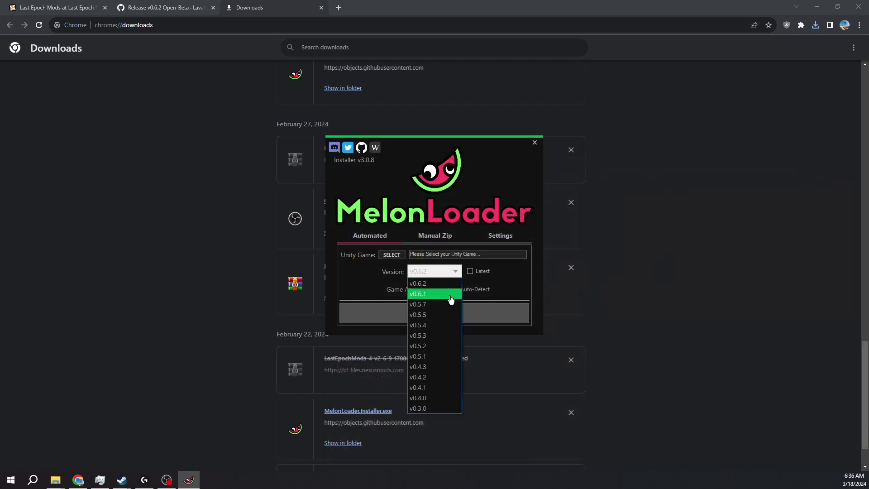
click(430, 305)
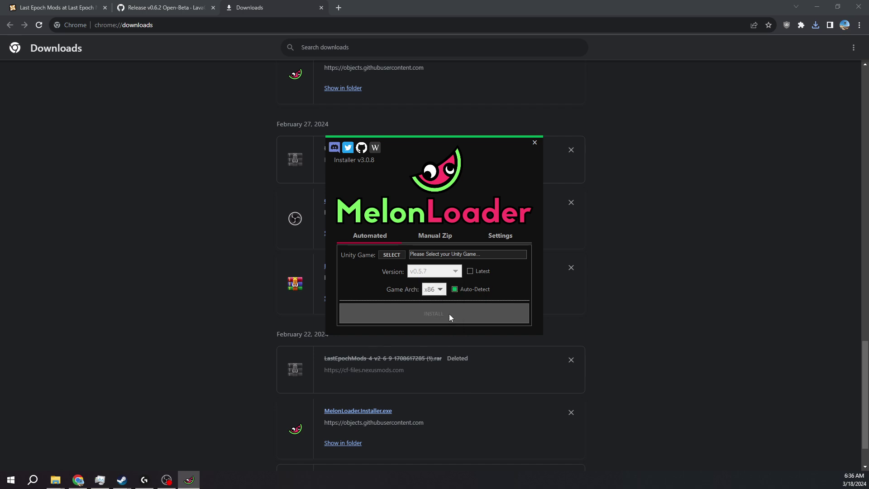
click(535, 143)
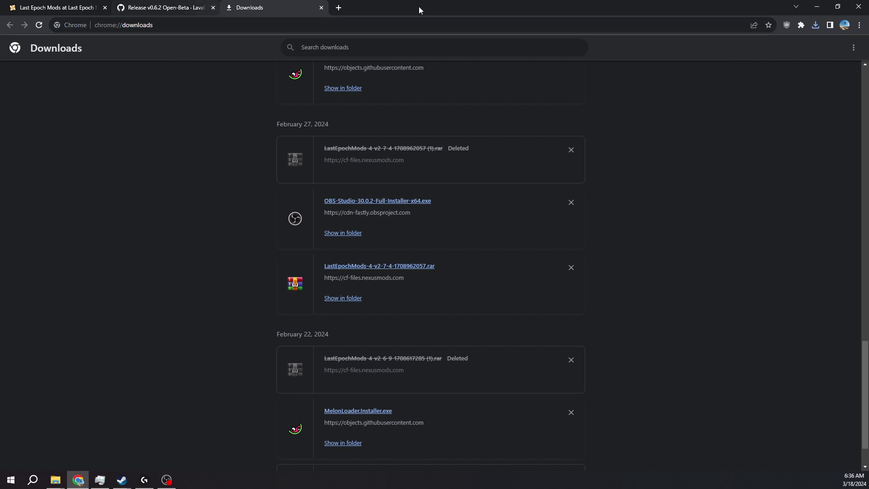
Open the newest downloaded LastEpochMods v3.1.3 archive and the Mods folder in F:\last epoch modded 2\Last Epoch.
click(816, 26)
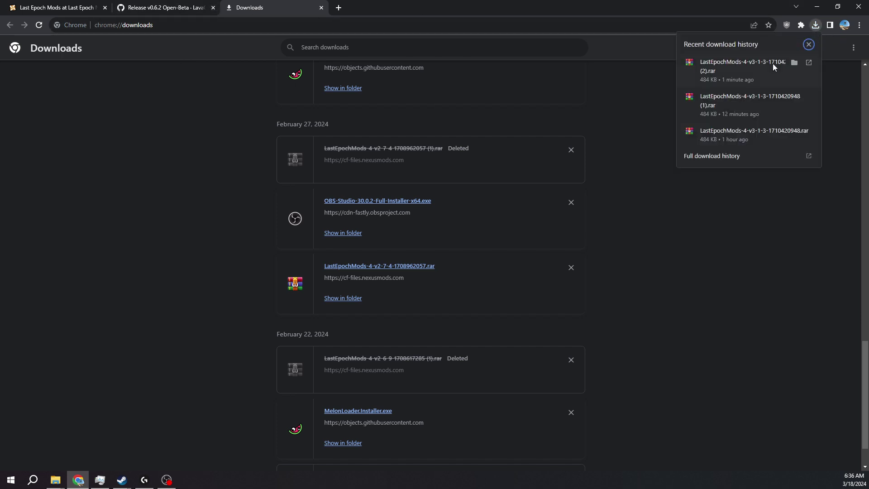
click(748, 72)
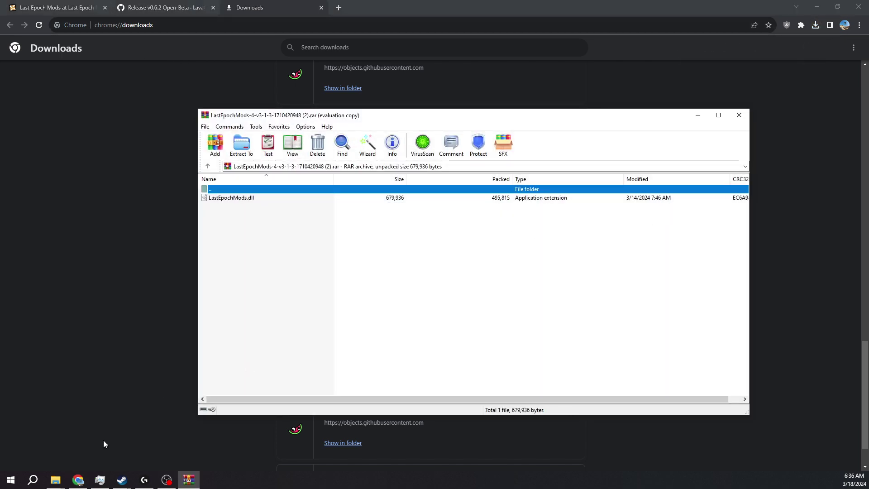
mouse_move(55, 481)
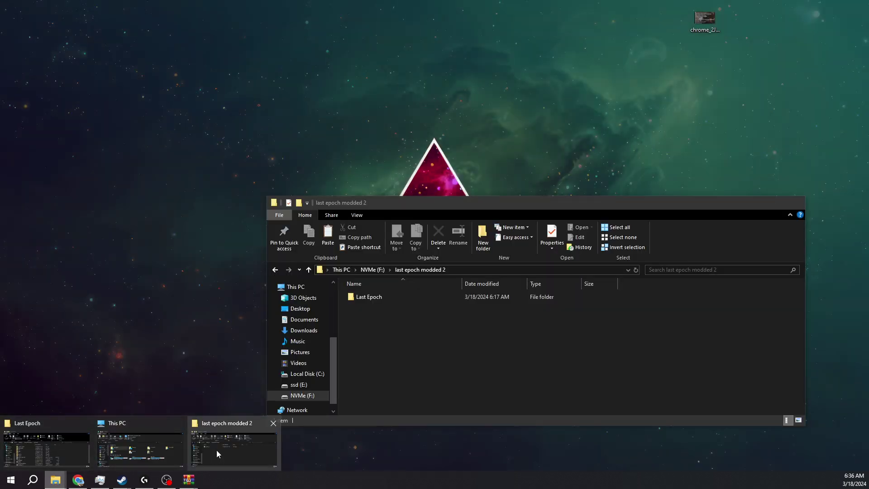
click(217, 450)
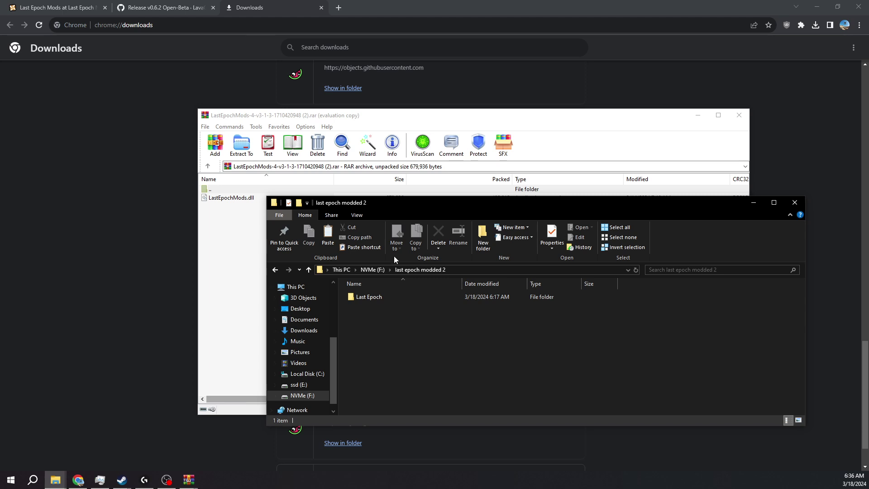
double_click(409, 299)
double_click(386, 317)
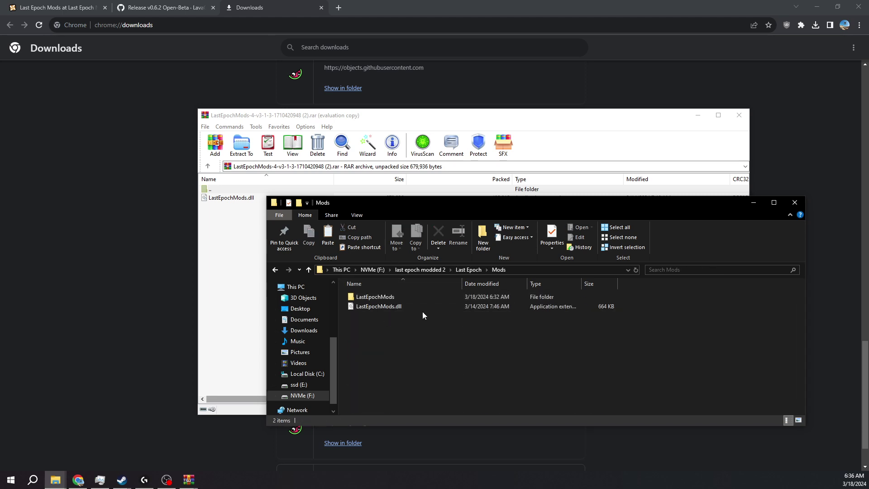
Try to bring LastEpochMods.dll from the archive to the Mods folder, and close the archive and folder windows.
drag(392, 202, 307, 273)
click(252, 209)
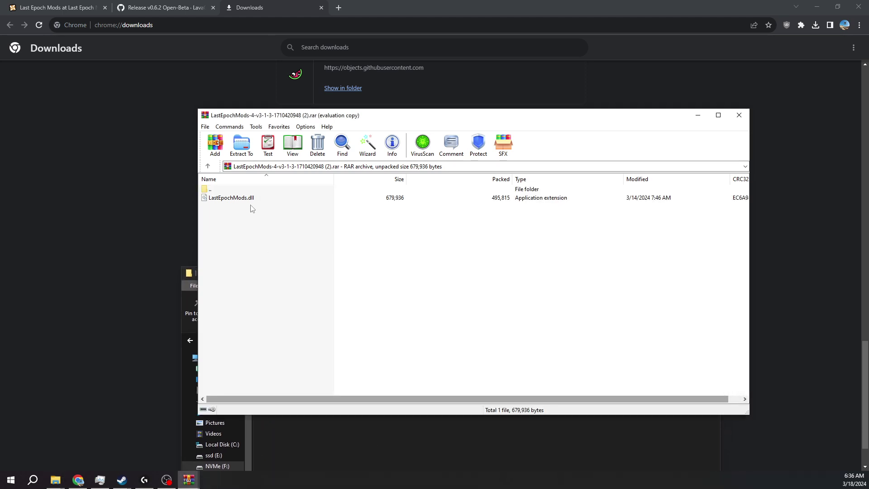
click(262, 197)
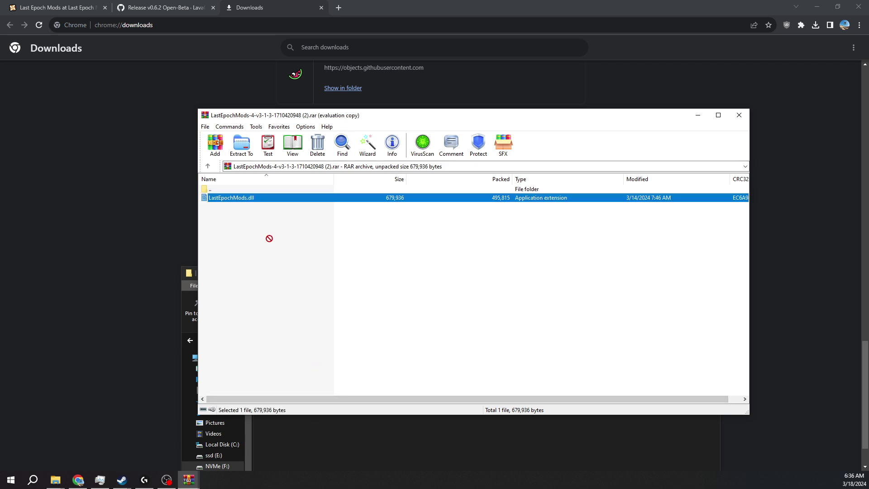
click(738, 115)
click(710, 273)
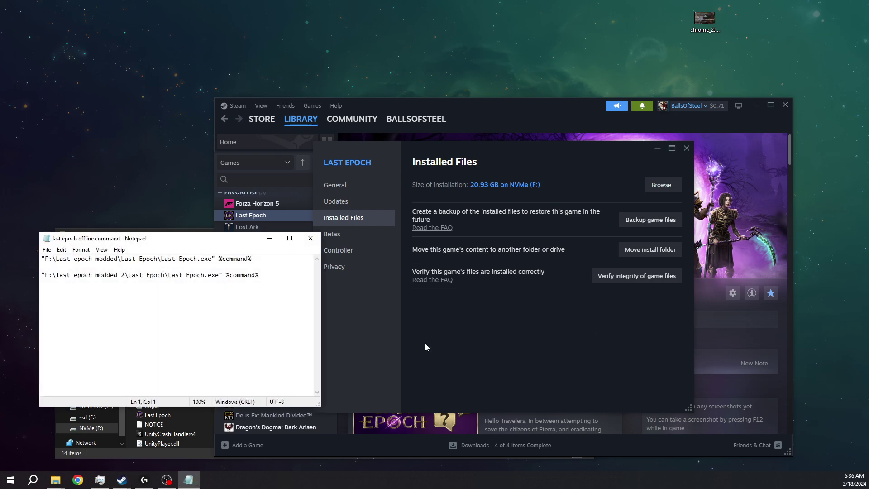
Copy the path of the modded game folder, F:\last epoch modded 2\Last Epoch, from File Explorer.
click(426, 344)
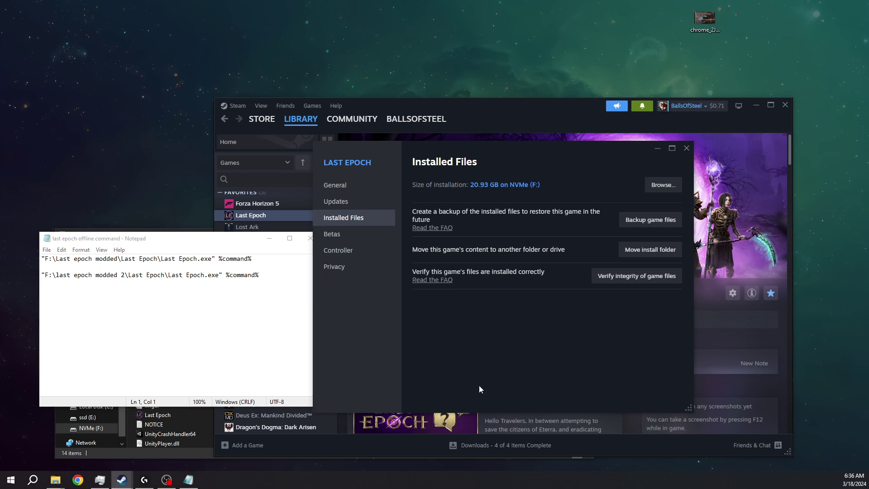
mouse_move(55, 480)
click(110, 458)
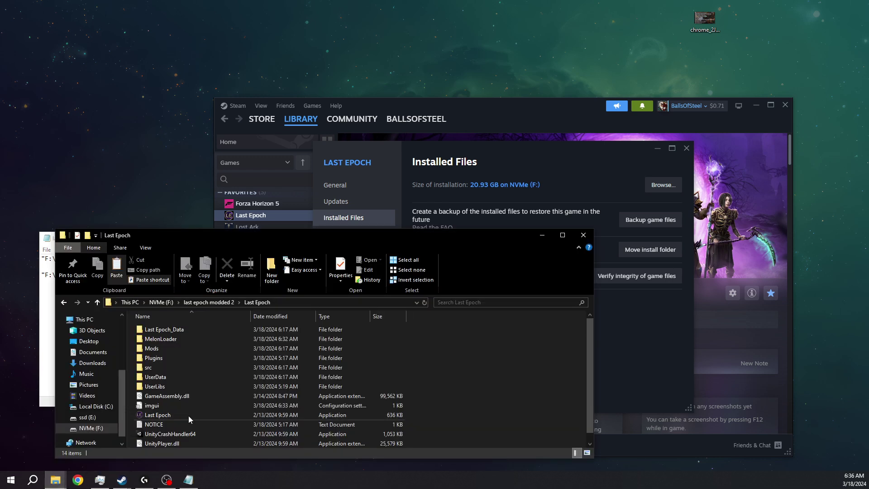
click(213, 303)
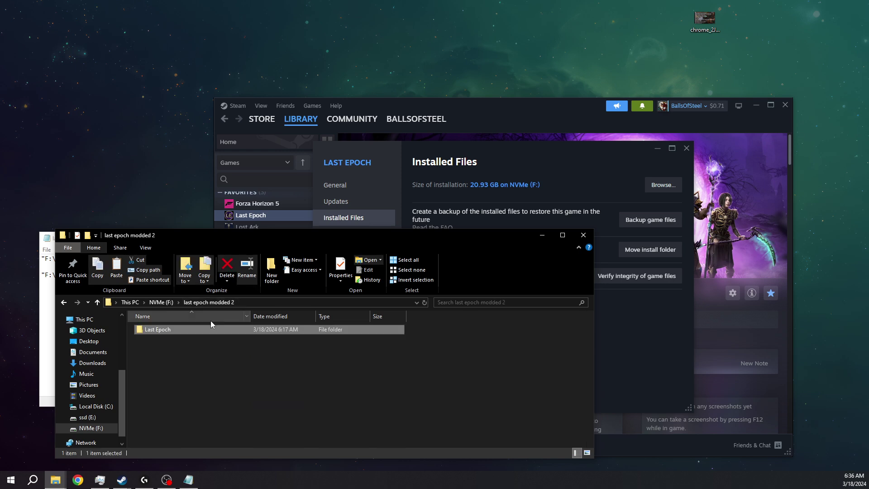
double_click(194, 333)
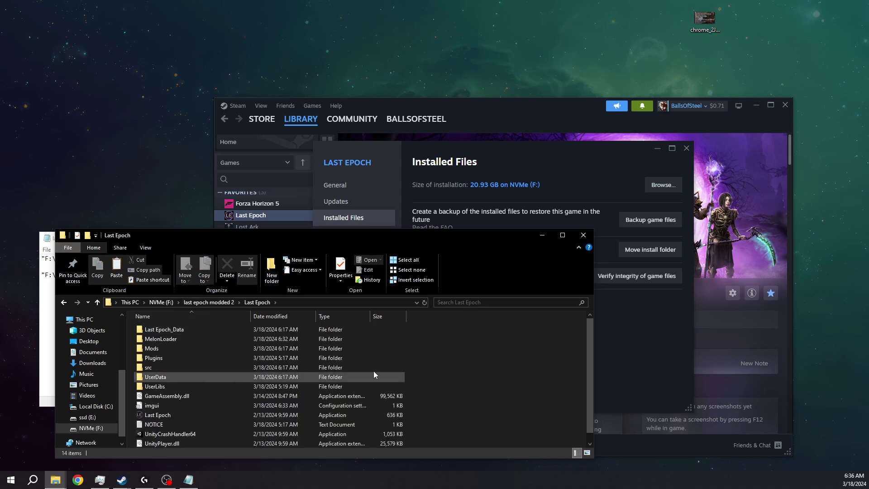
scroll(476, 370, down, 1)
click(335, 302)
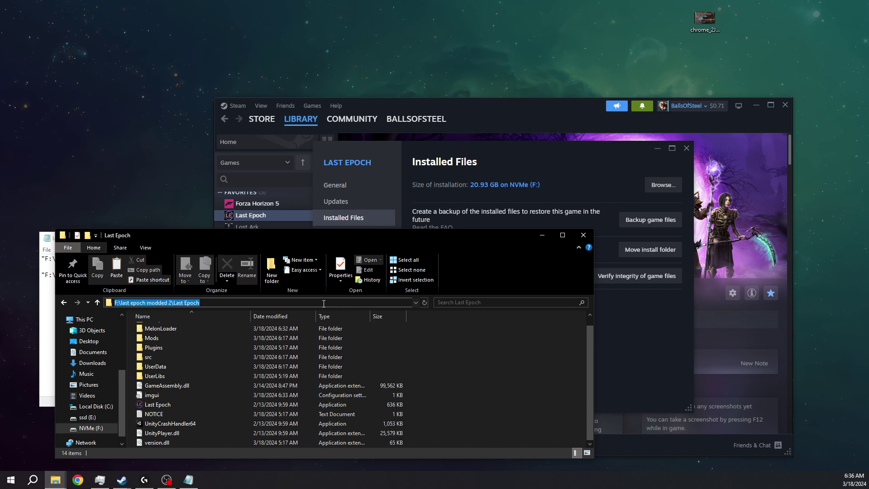
right_click(324, 303)
click(362, 332)
Switch to Steam, open Last Epoch's general properties and set its launch mode to Play Full Offline.
click(661, 322)
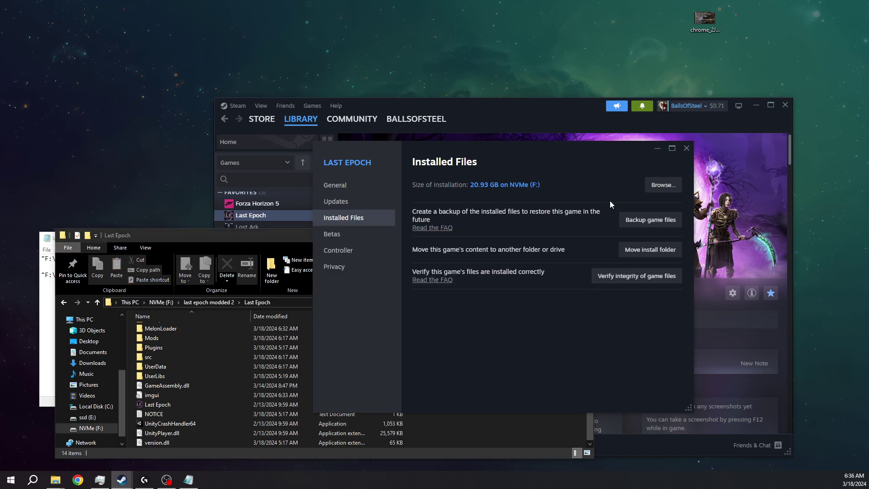
click(686, 149)
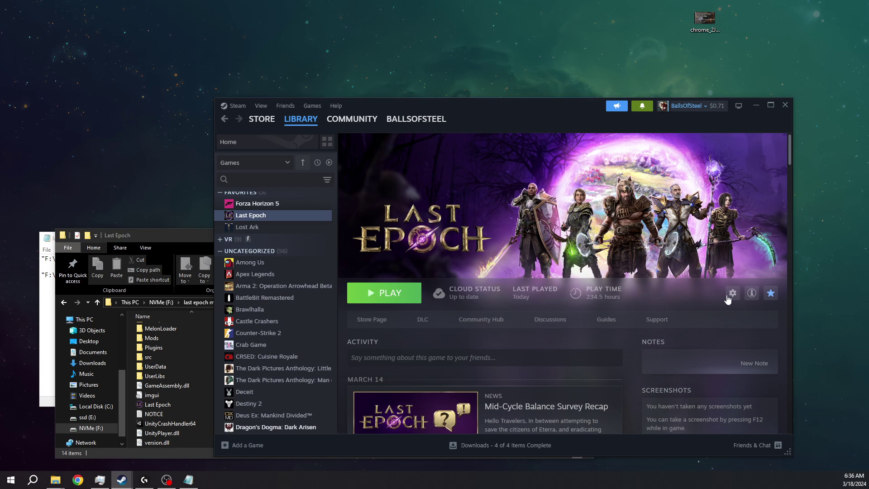
click(732, 294)
mouse_move(700, 345)
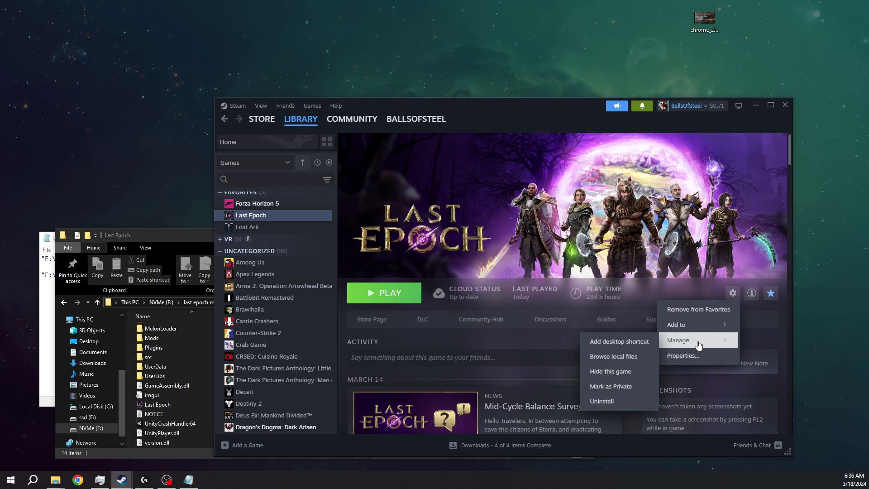
click(169, 246)
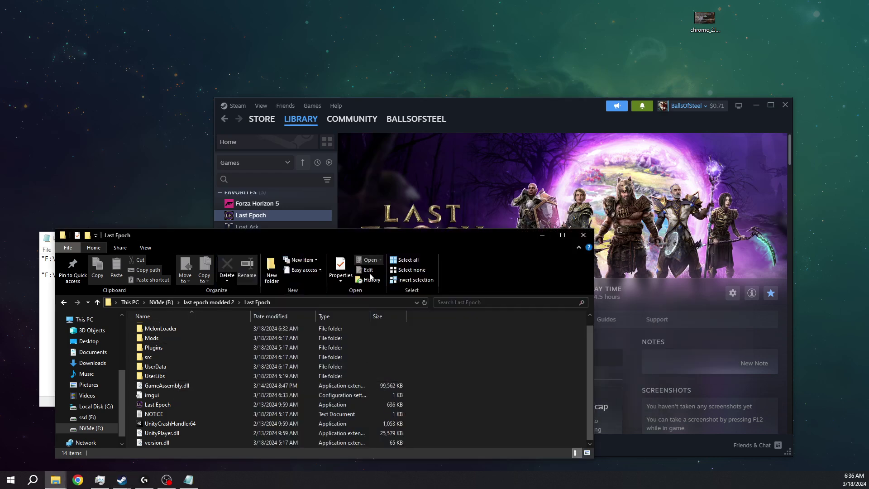
click(670, 344)
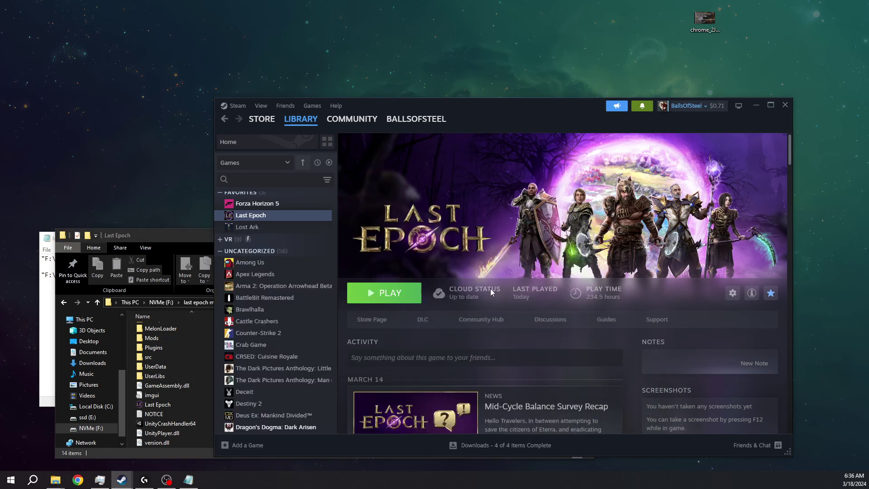
click(53, 239)
click(672, 285)
click(733, 293)
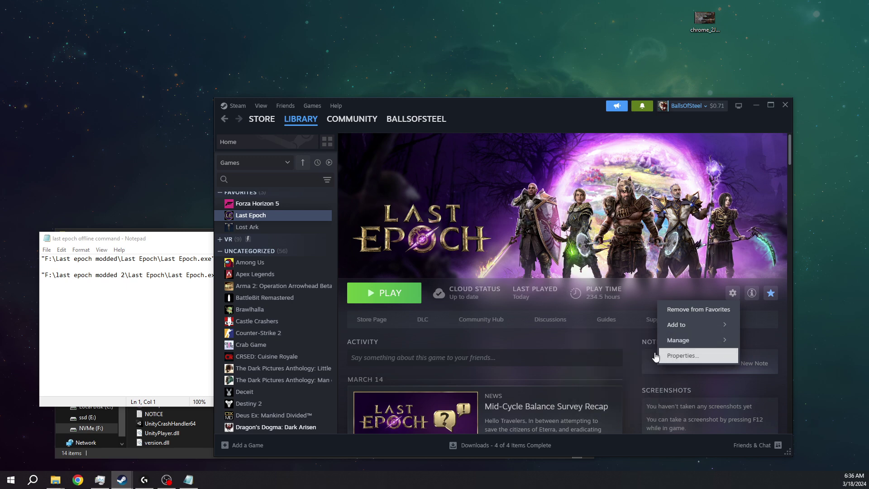
click(681, 356)
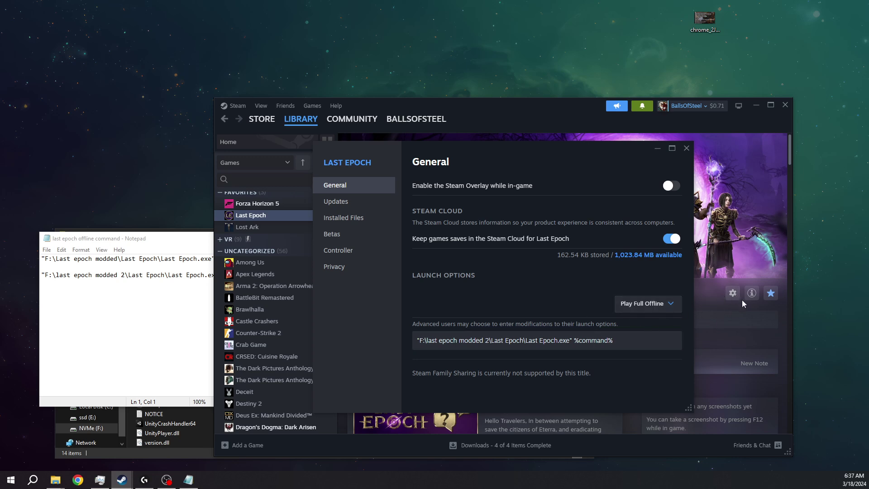
click(653, 304)
click(622, 363)
Replace Last Epoch's launch options text with "F:\last epoch modded 2\Last Epoch\Last Epoch.exe" %command%.
drag(615, 340, 284, 343)
key(ctrl+v)
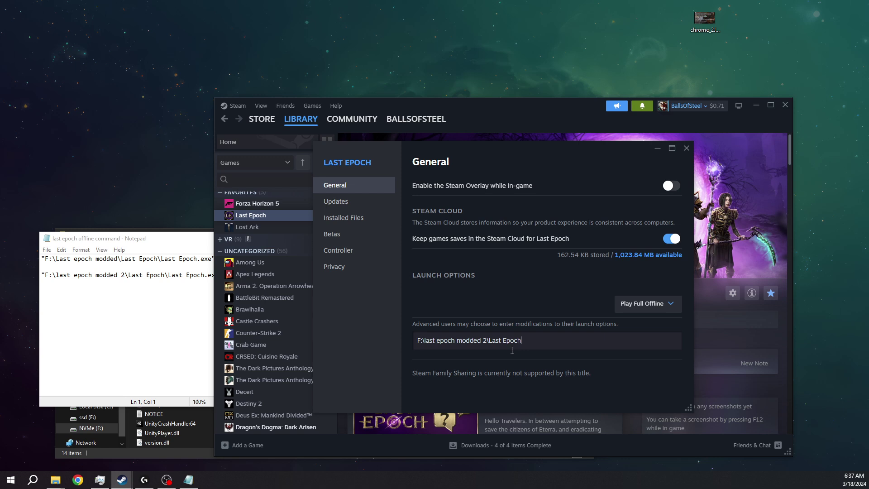
click(181, 247)
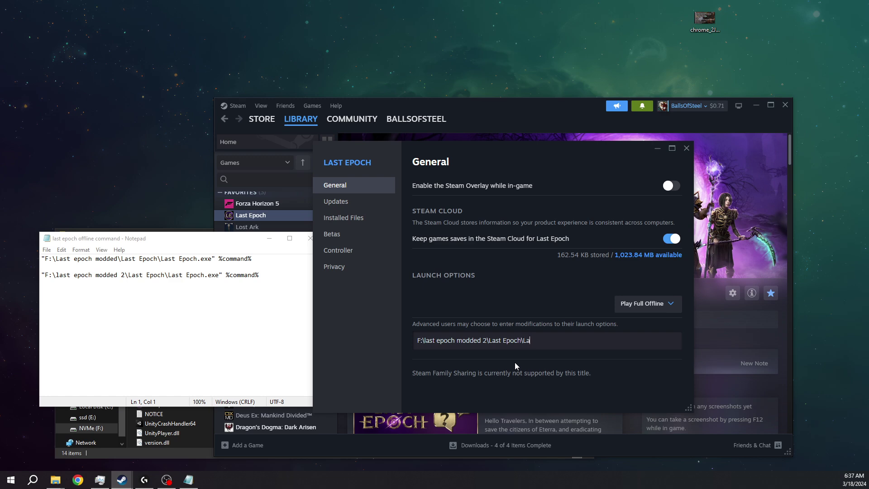
text(Epoch.exe")
key(Home)
text(")
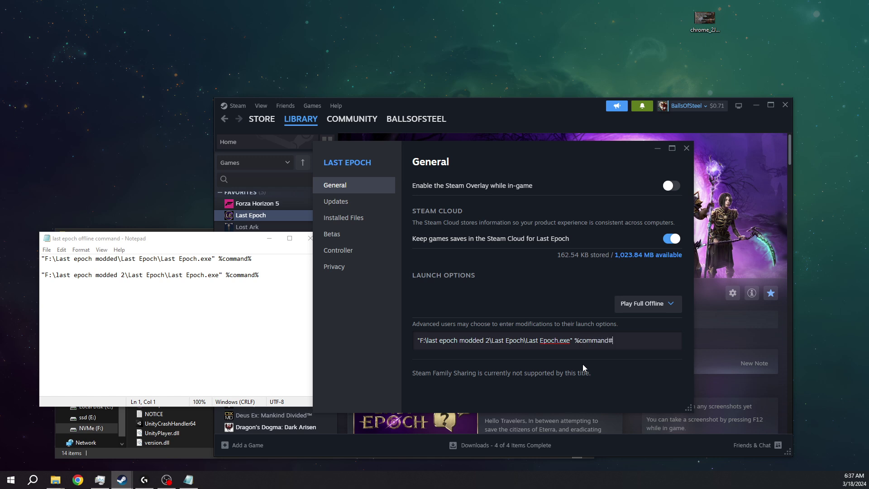
key(BackSpace)
text(%)
click(592, 340)
Check the launch command's path and quotation marks against the modded game folder's path, and close the properties.
click(56, 480)
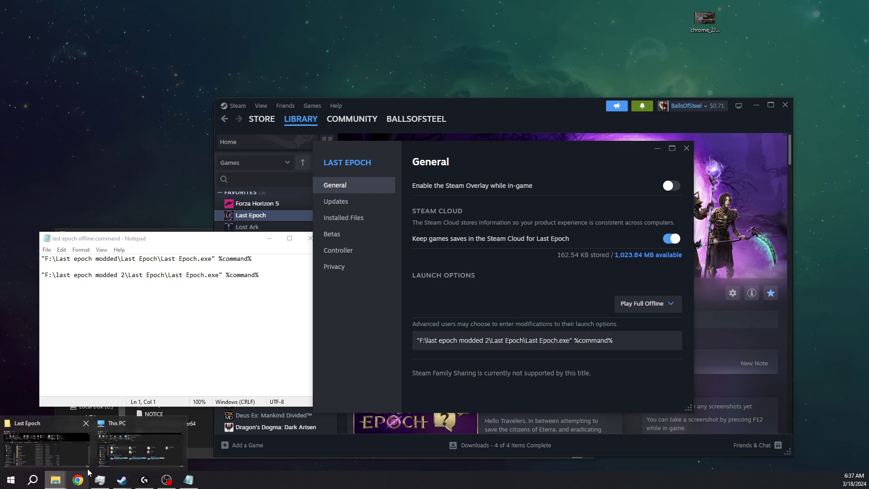
click(59, 449)
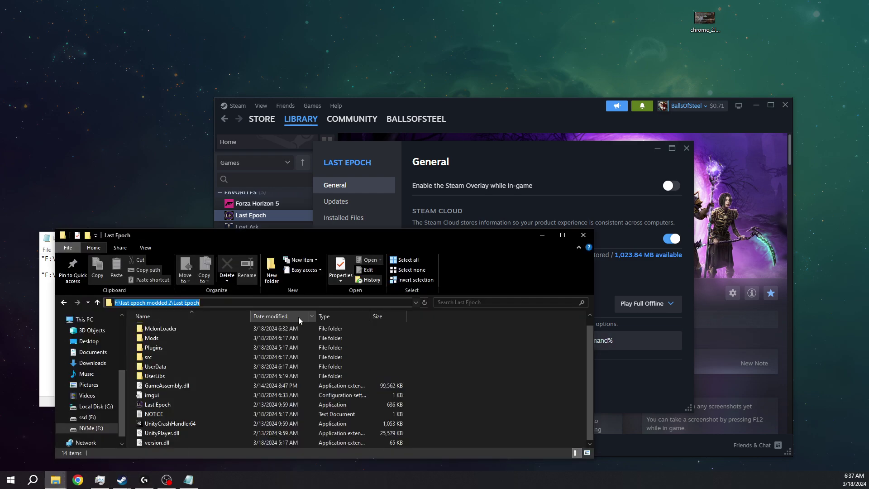
click(645, 366)
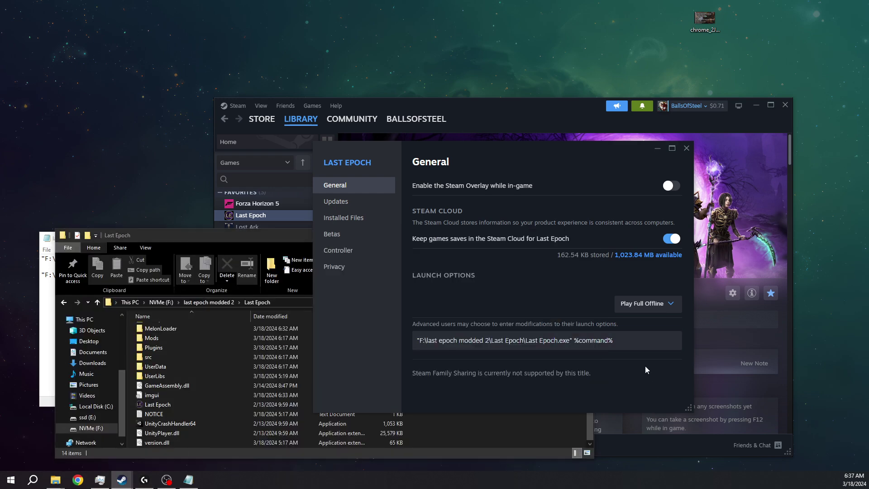
double_click(571, 339)
double_click(417, 340)
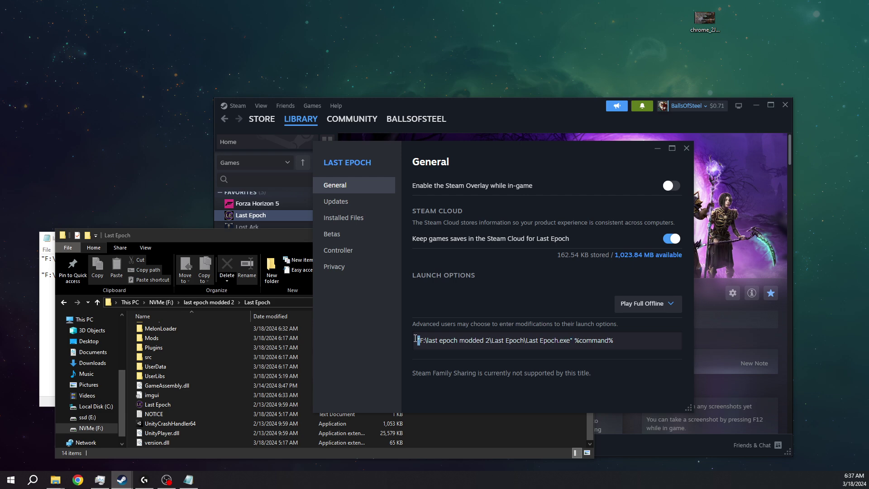
double_click(573, 339)
click(687, 148)
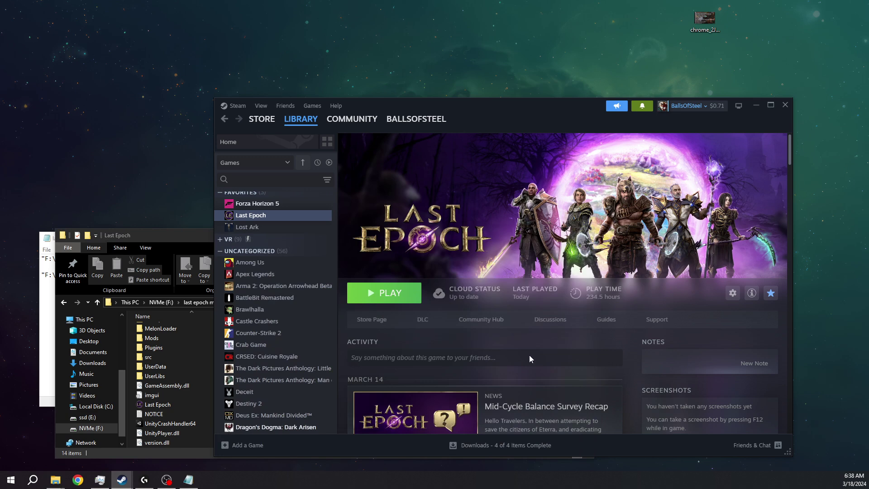
Launch Last Epoch from Steam and enter the game with the selected offline character.
click(373, 301)
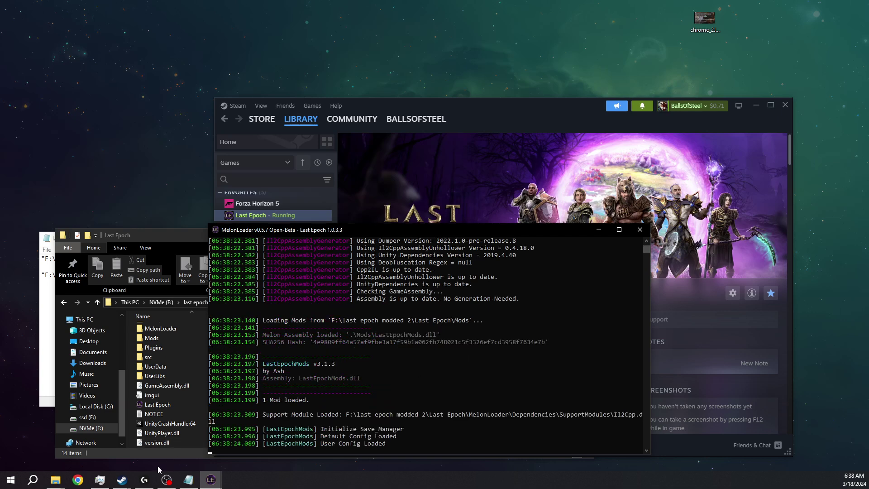
click(166, 480)
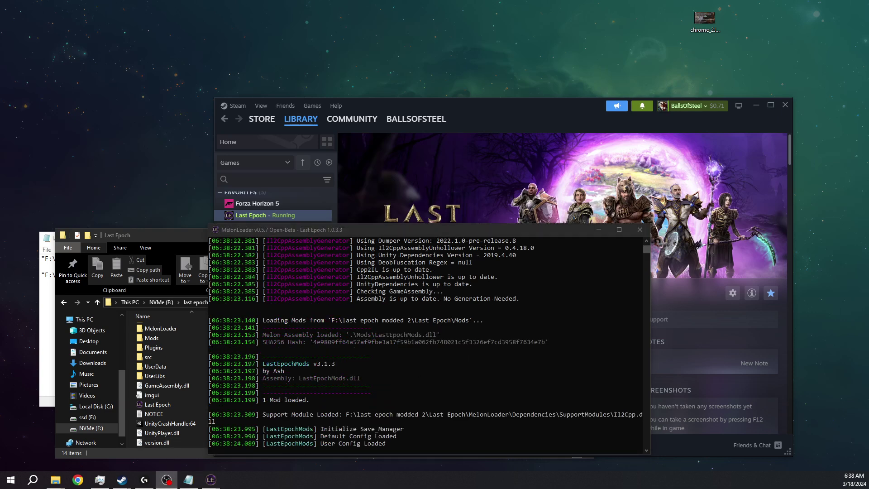
drag(868, 222, 569, 147)
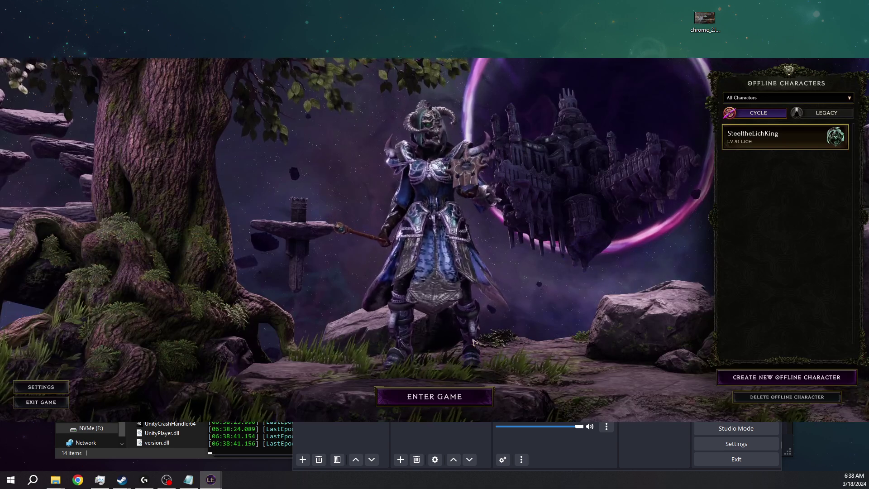
key(Return)
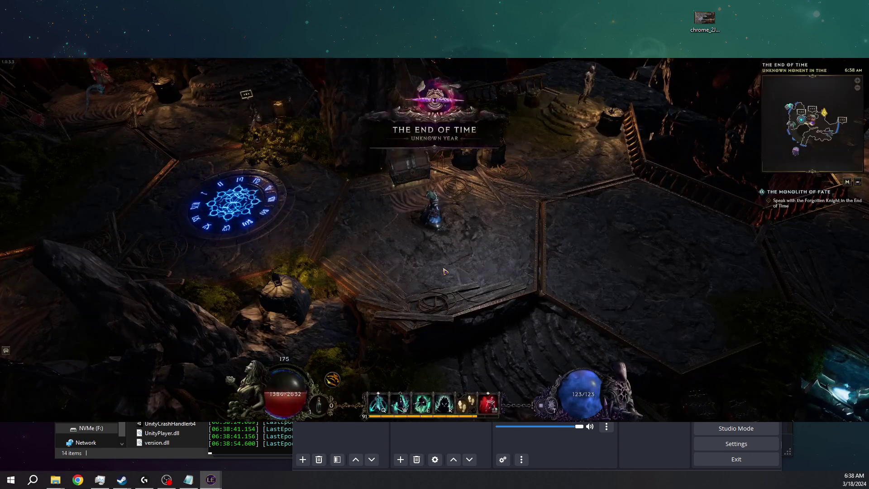
click(475, 234)
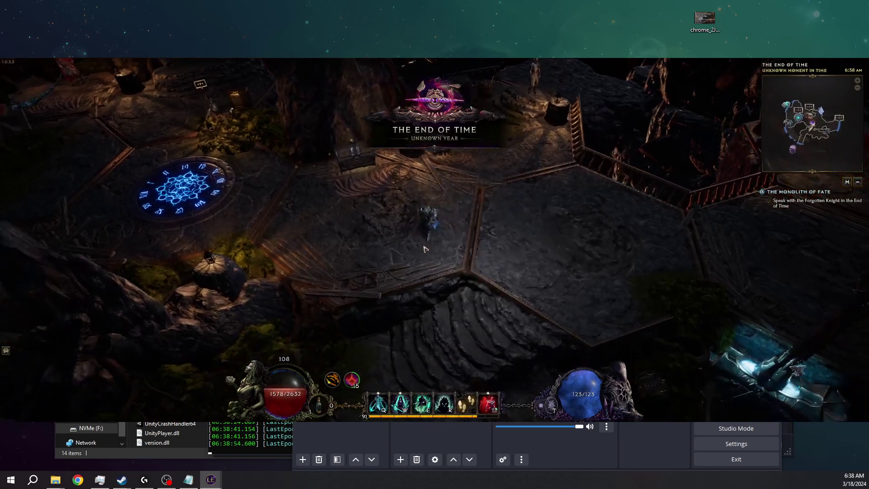
click(463, 219)
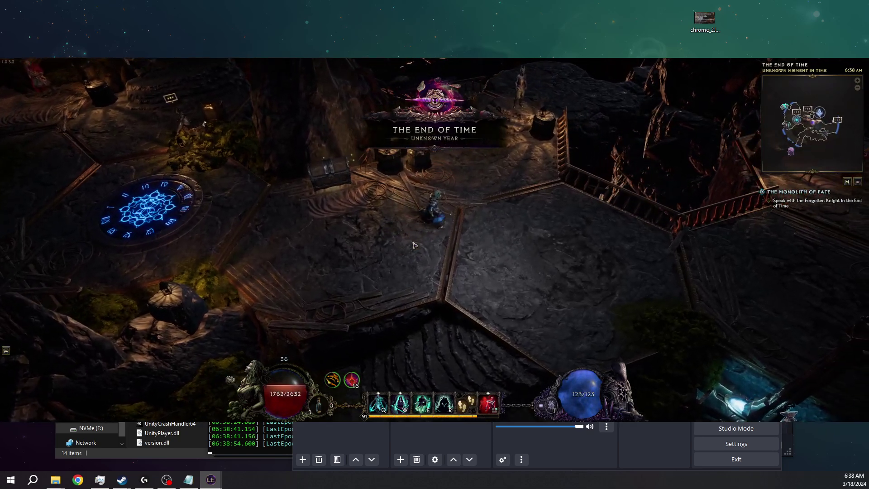
click(409, 224)
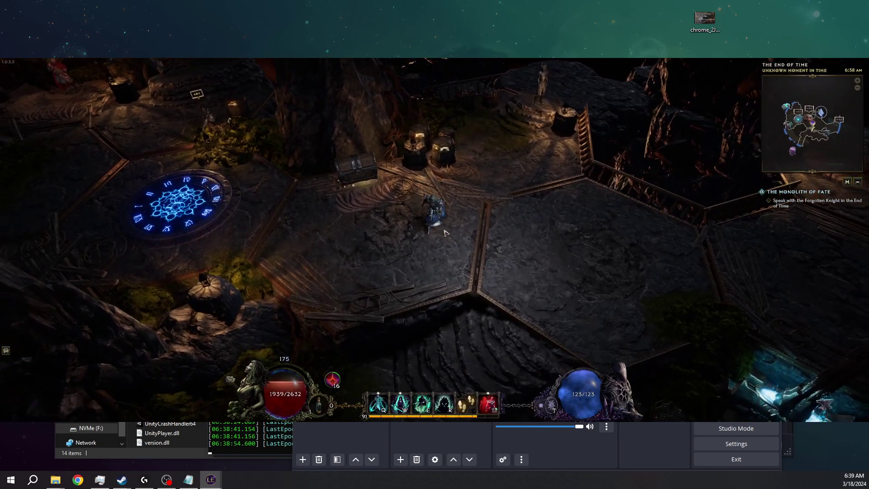
click(435, 227)
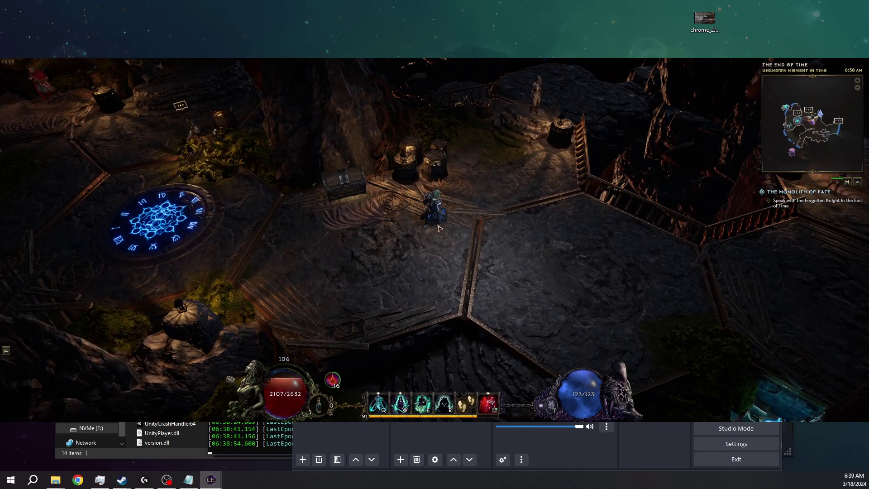
Open the in-game mod menu and review the Character, Items and Scenes options.
key(Escape)
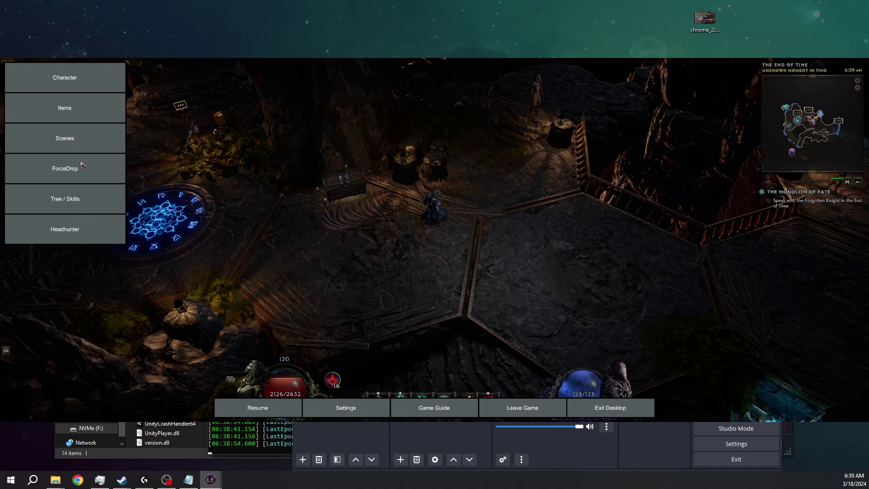
click(75, 83)
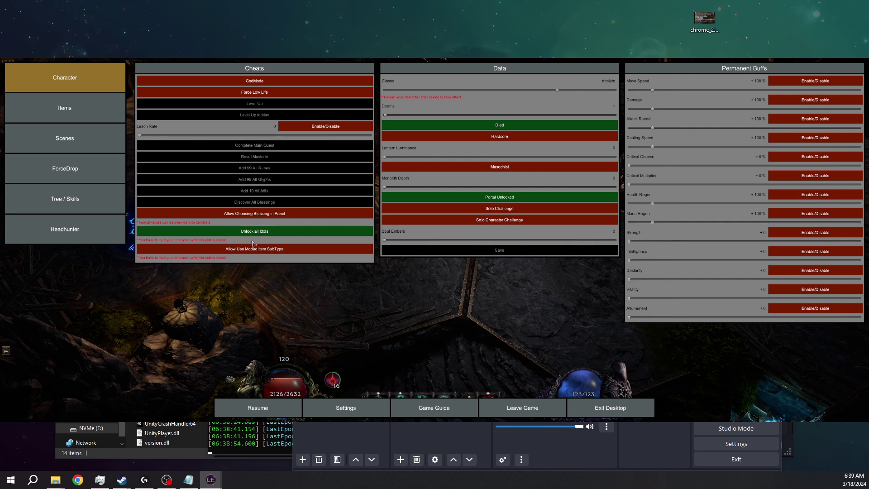
click(77, 110)
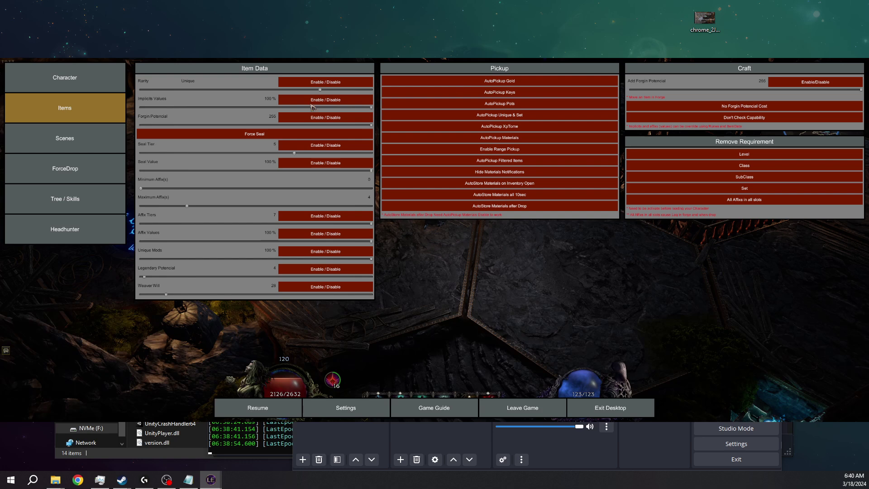
click(95, 145)
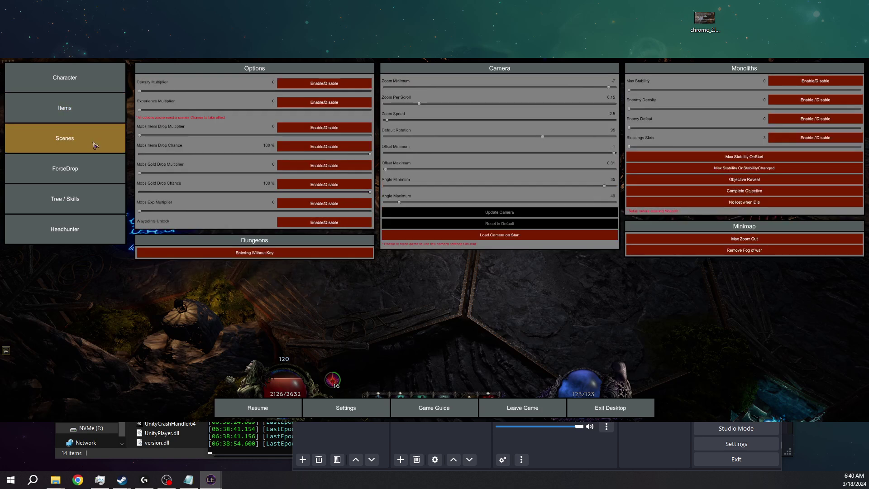
click(98, 120)
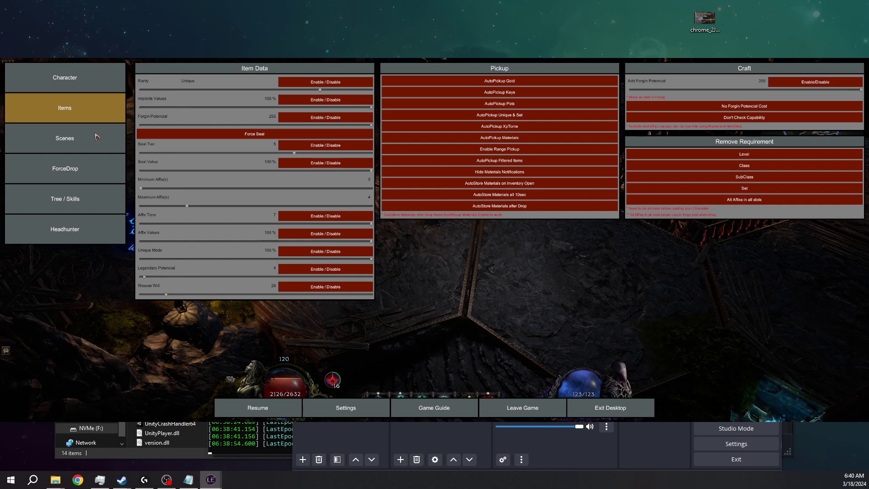
click(96, 137)
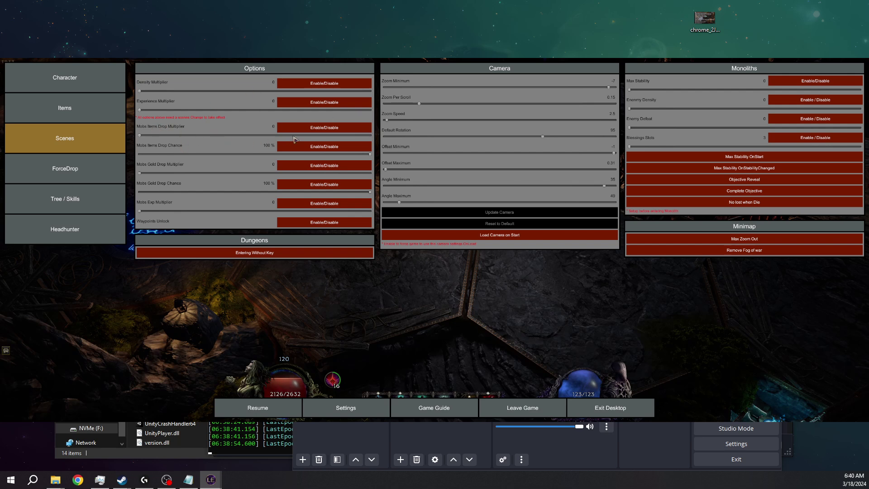
Open ForceDrop, choose Key as the item type and list its base items.
click(90, 176)
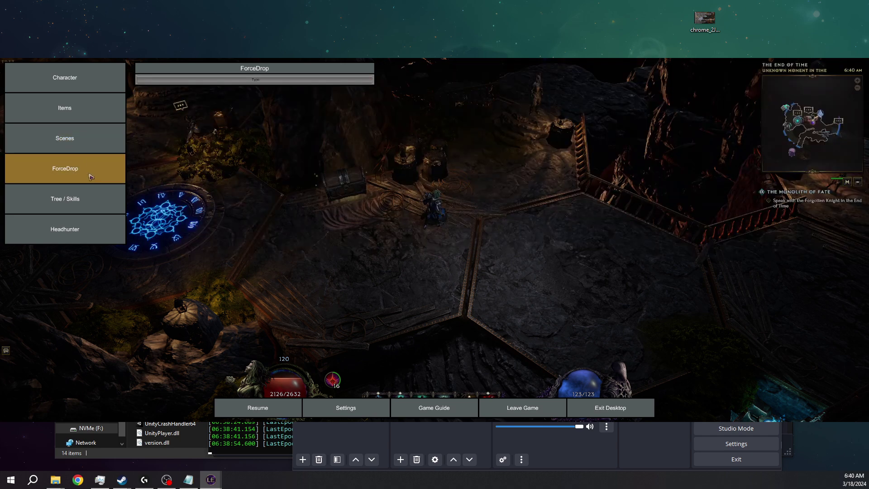
click(209, 83)
scroll(512, 131, down, 5)
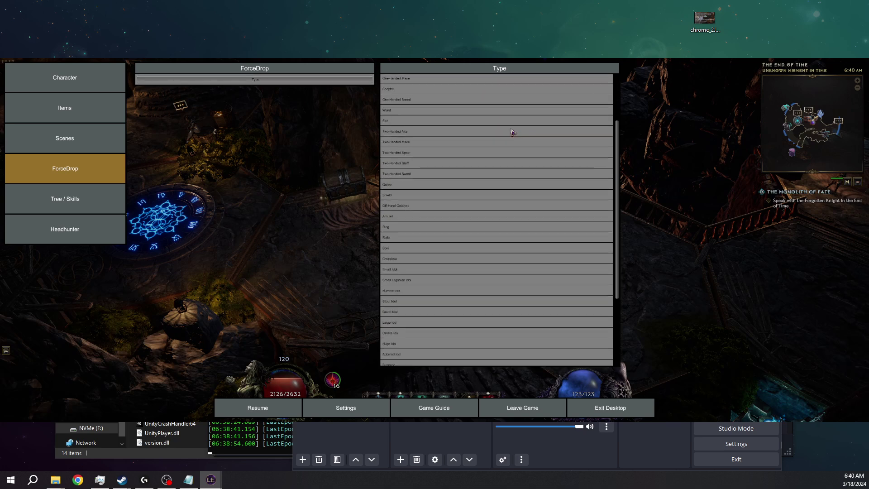
click(417, 349)
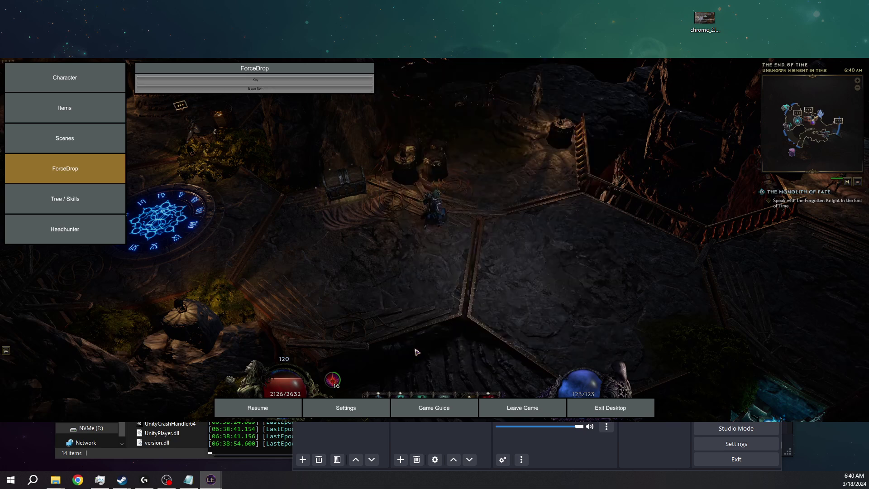
click(276, 87)
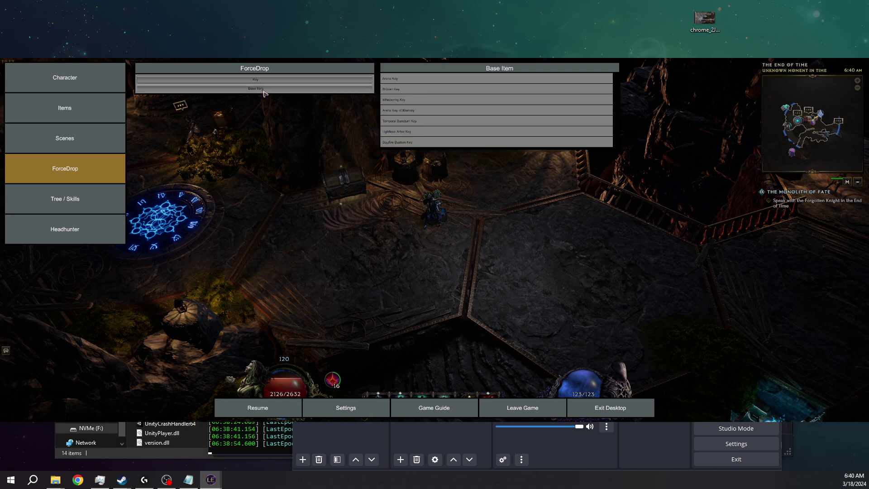
Change the ForceDrop item type from Key to Crossbow and open its rarity choices.
click(304, 82)
click(289, 88)
click(295, 80)
click(471, 148)
click(280, 89)
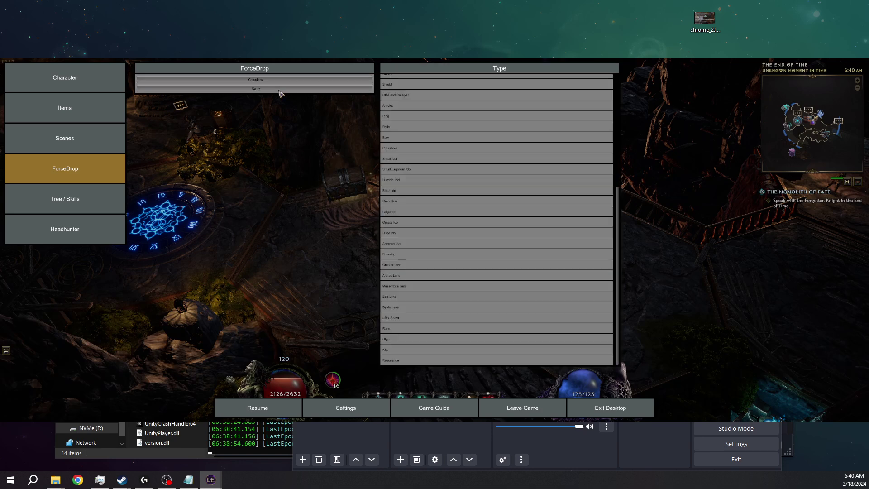
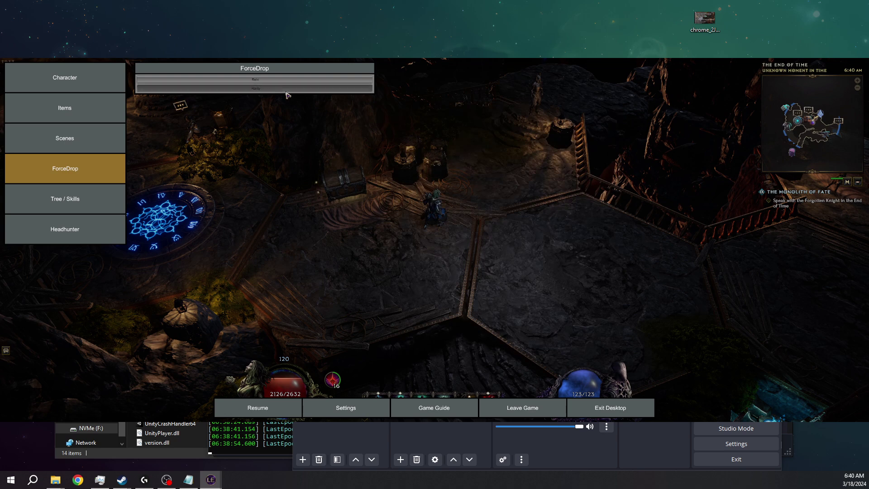
Set the Relic drop's rarity to Unique and pick a unique item to show its modifier options.
click(390, 90)
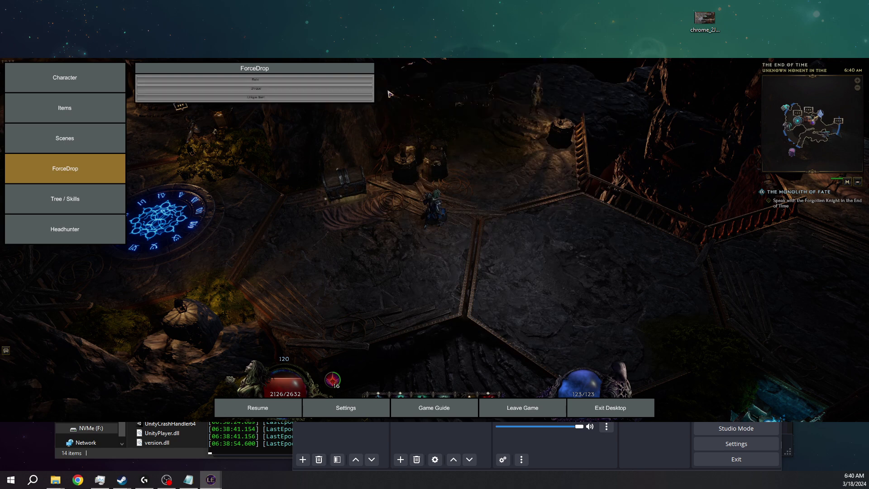
click(337, 97)
click(405, 112)
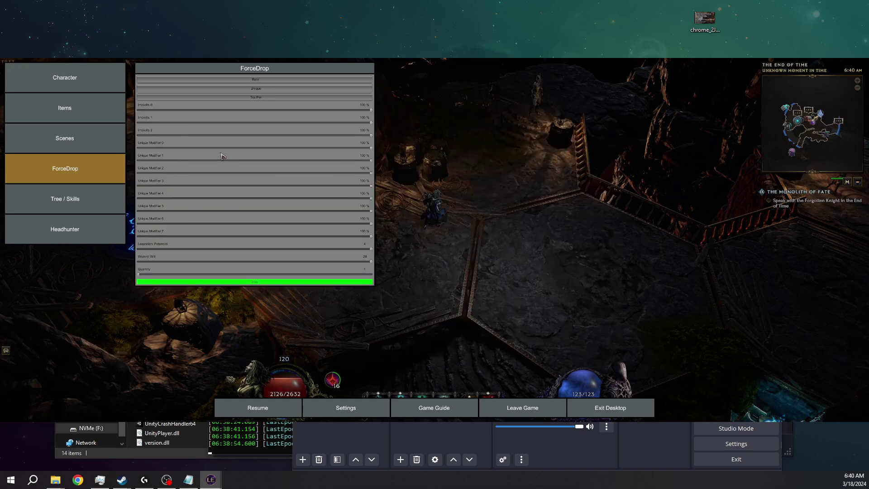
Set the Relic drop's rarity to Basic and choose Reliquary Grimoire as the base item.
click(263, 90)
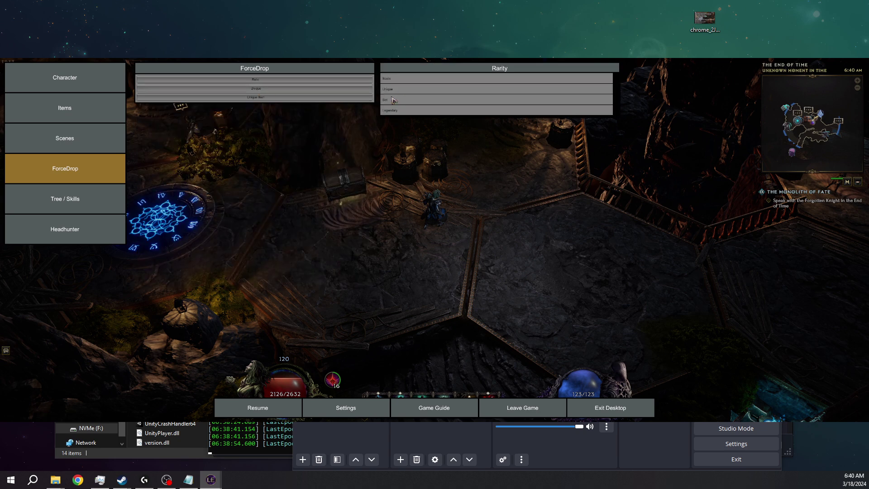
click(391, 79)
click(273, 97)
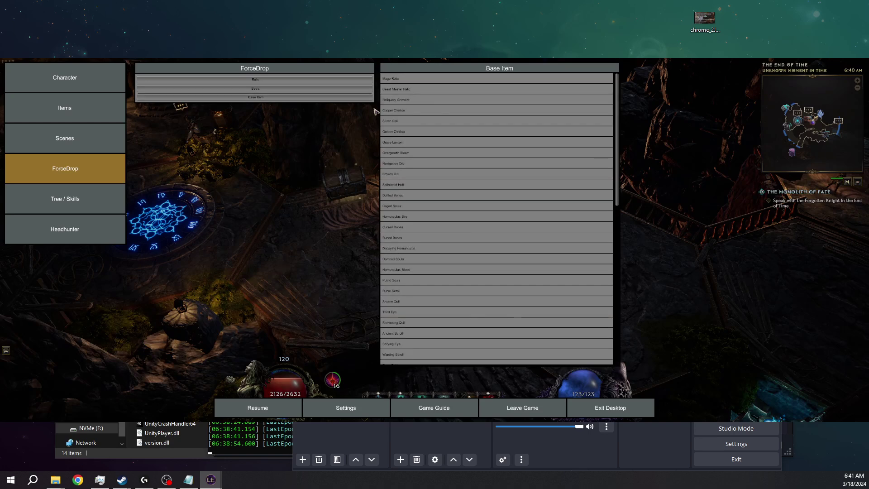
click(408, 97)
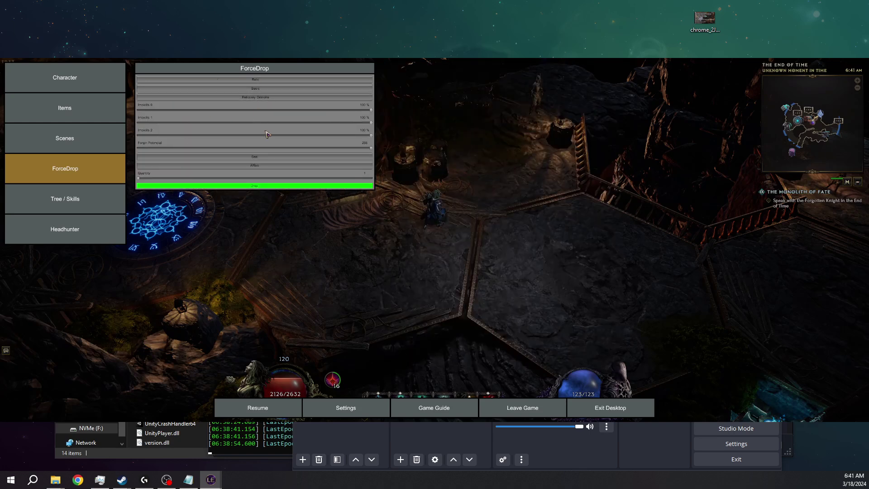
Examine the relic's seal and affix options, including the list of choices for Prefix / Suffix 1.
click(284, 159)
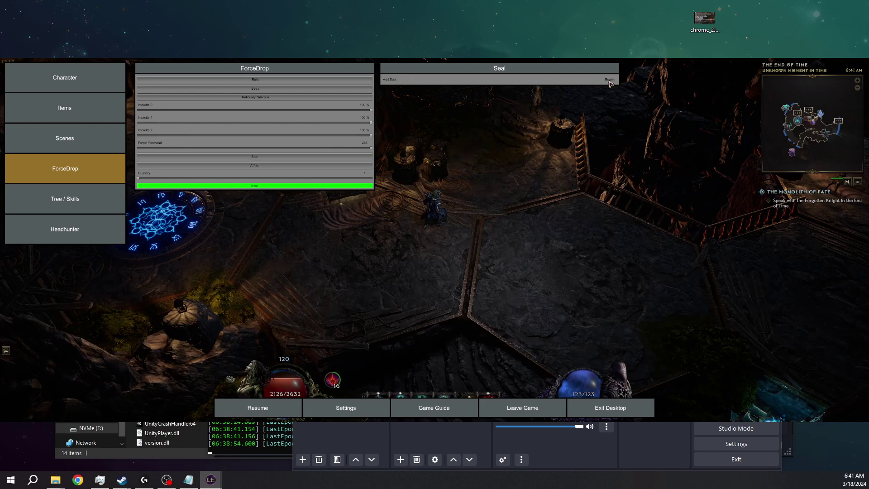
click(315, 166)
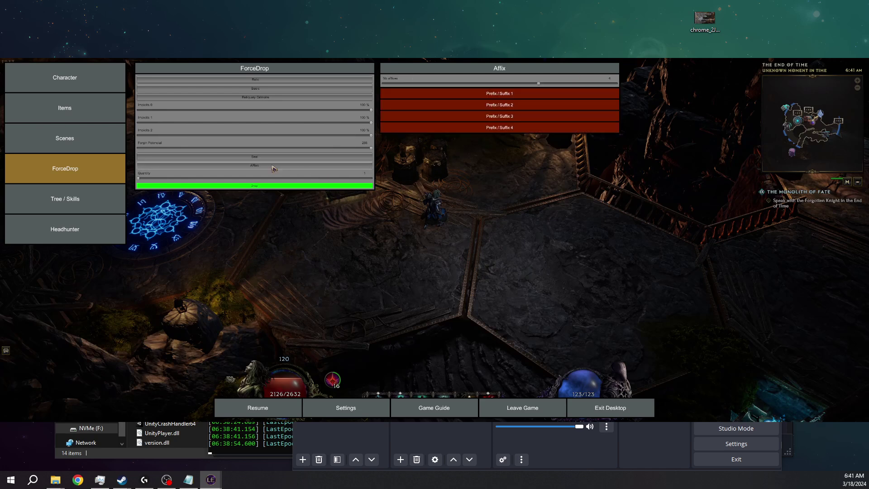
click(499, 95)
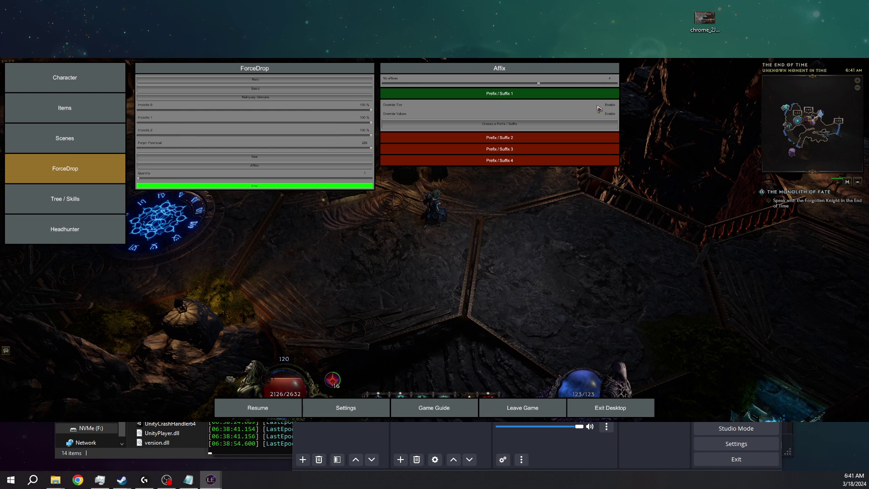
click(588, 123)
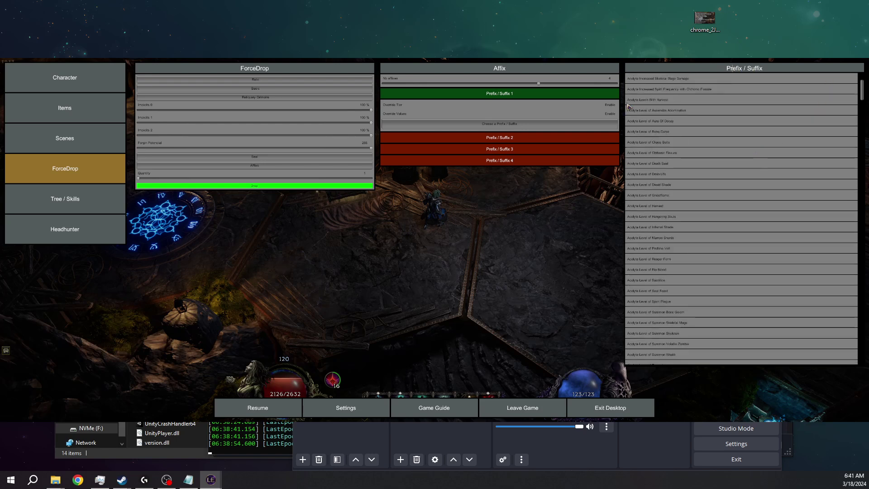
click(514, 126)
click(514, 127)
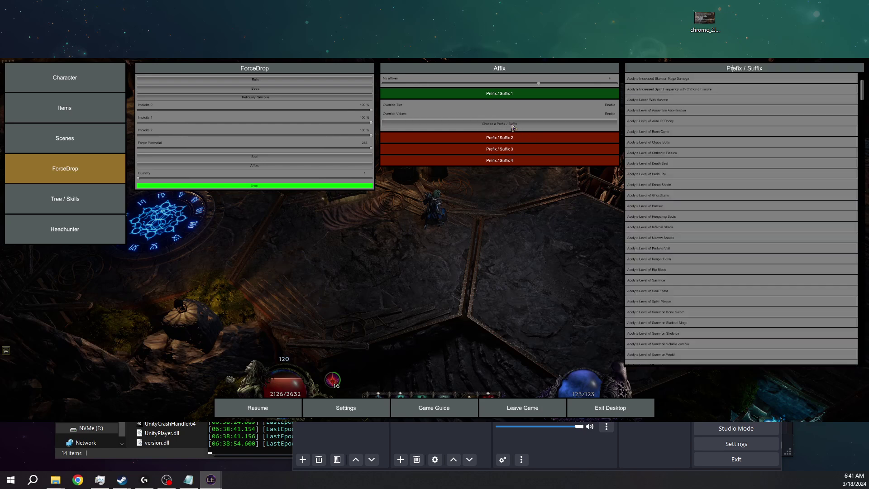
click(513, 127)
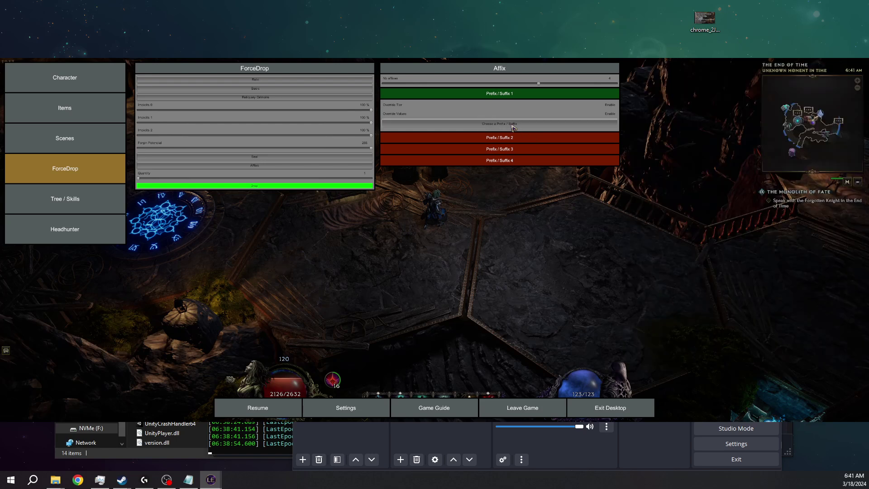
click(270, 166)
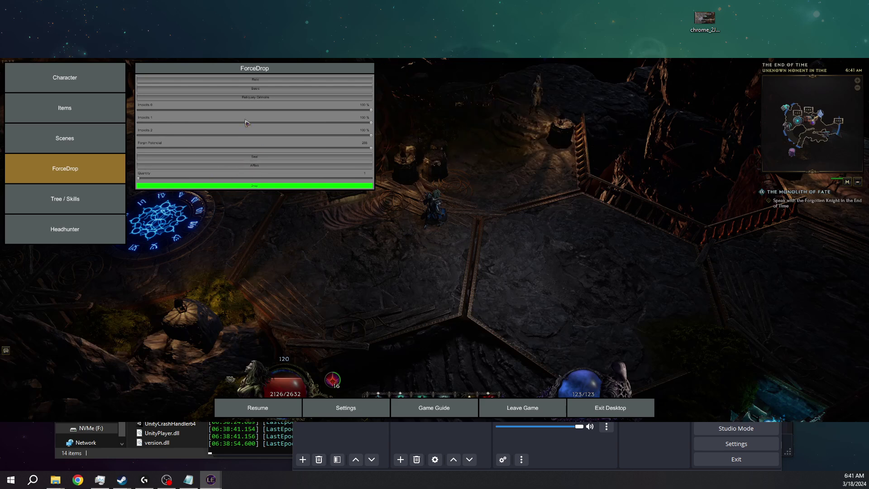
Switch the Relic drop back to Unique rarity and pick a different unique item.
click(278, 88)
click(274, 81)
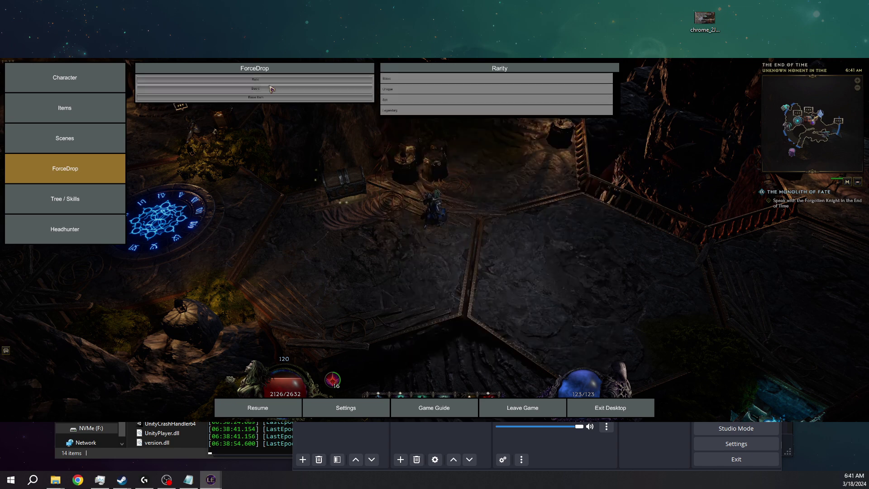
click(390, 89)
click(266, 91)
click(394, 131)
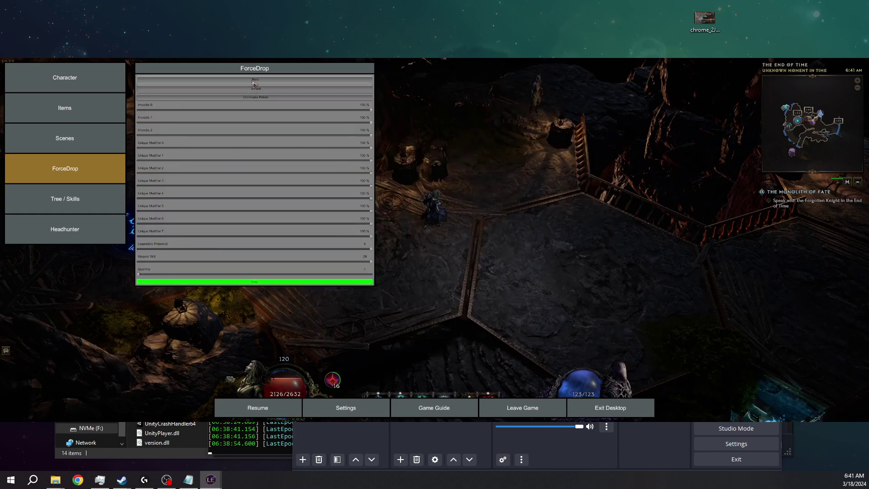
Set the Relic drop's rarity to Legendary, pick a legendary item and reopen the rarity choices.
click(292, 81)
click(293, 85)
click(293, 83)
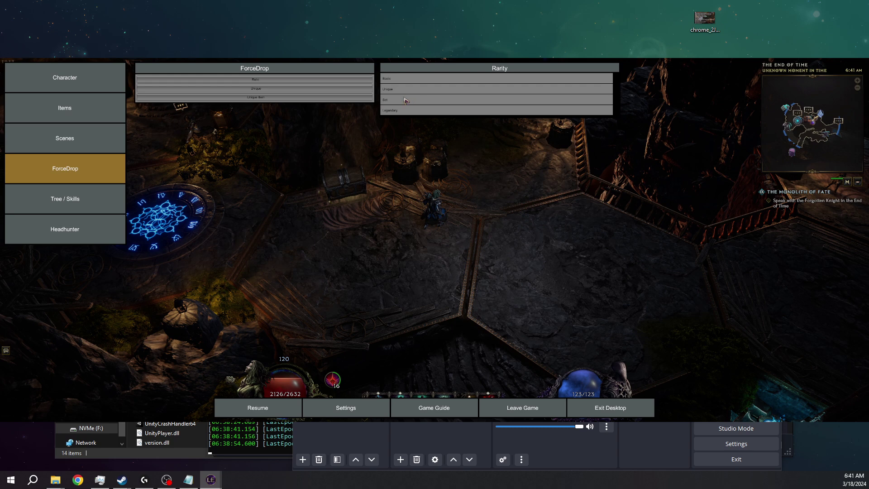
click(391, 112)
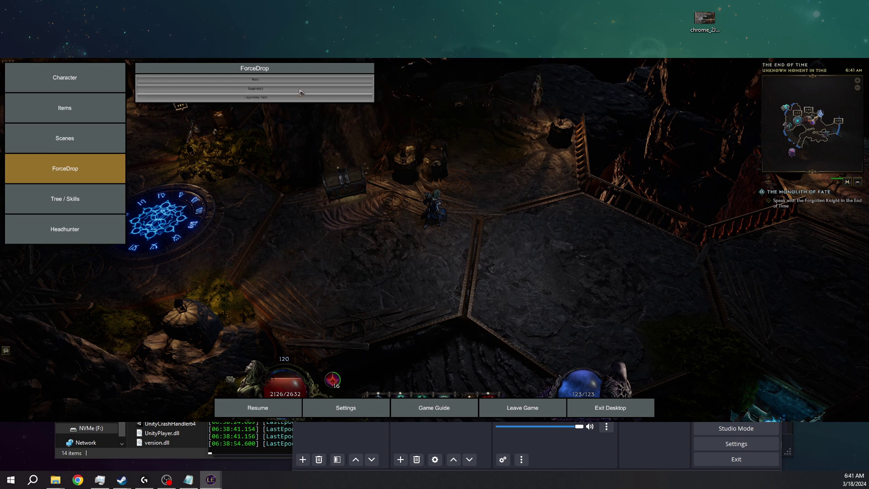
click(267, 97)
click(410, 136)
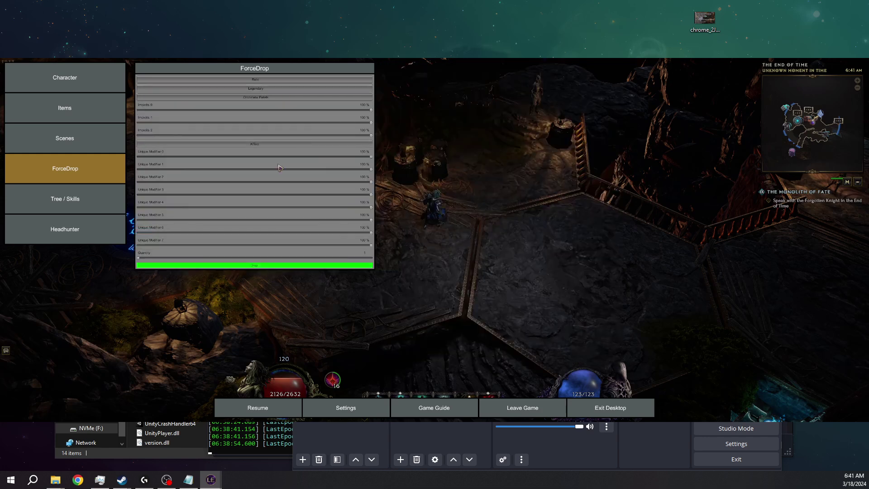
click(265, 84)
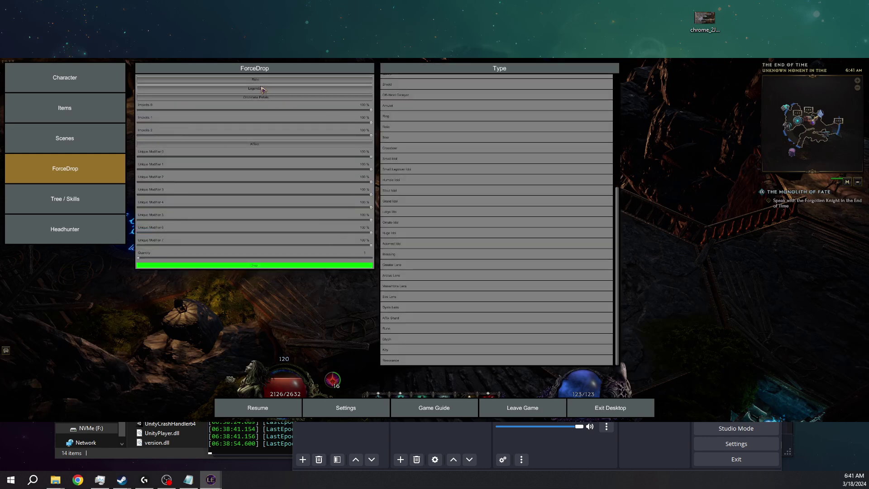
click(266, 86)
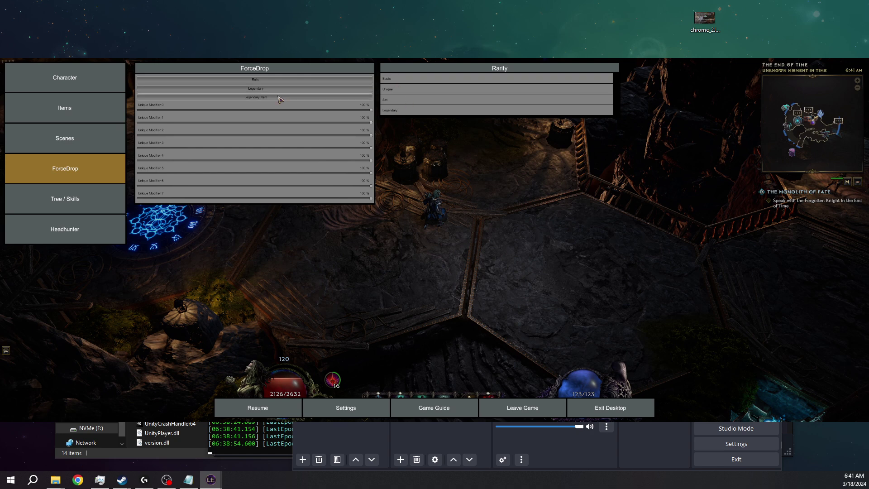
Reapply the Legendary rarity to the Relic drop and open its list of legendary items.
click(316, 90)
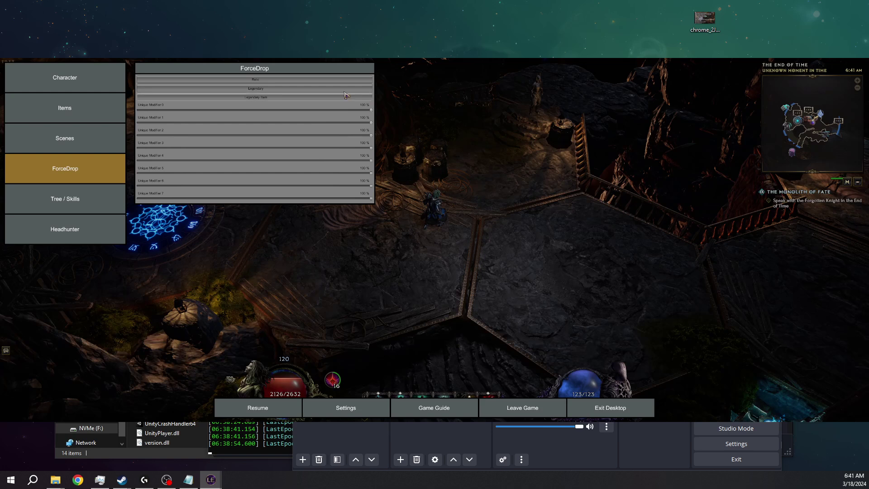
click(317, 90)
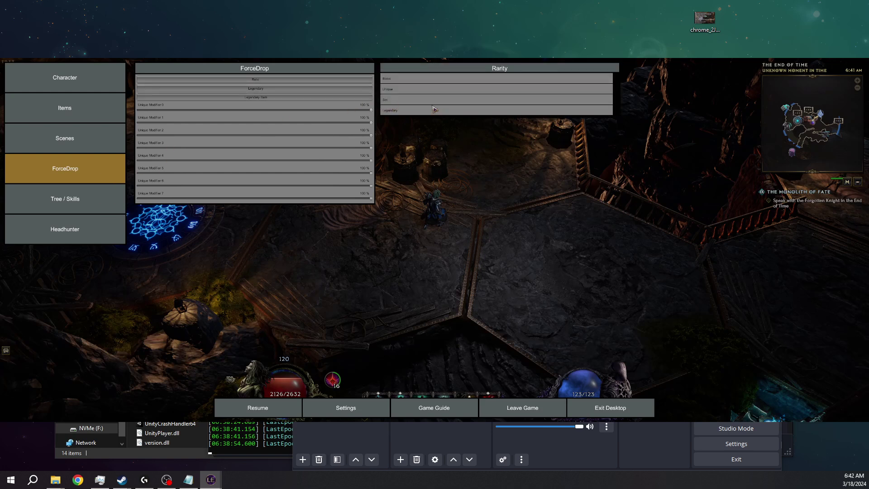
click(407, 112)
click(317, 89)
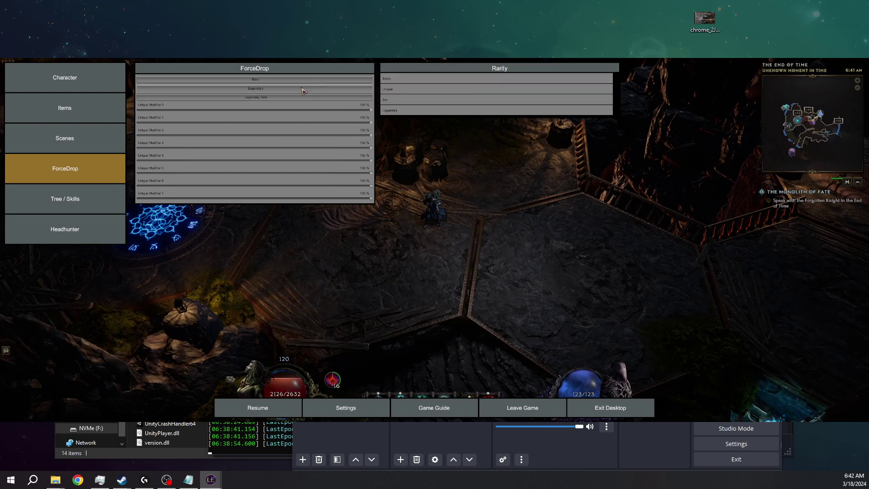
click(407, 112)
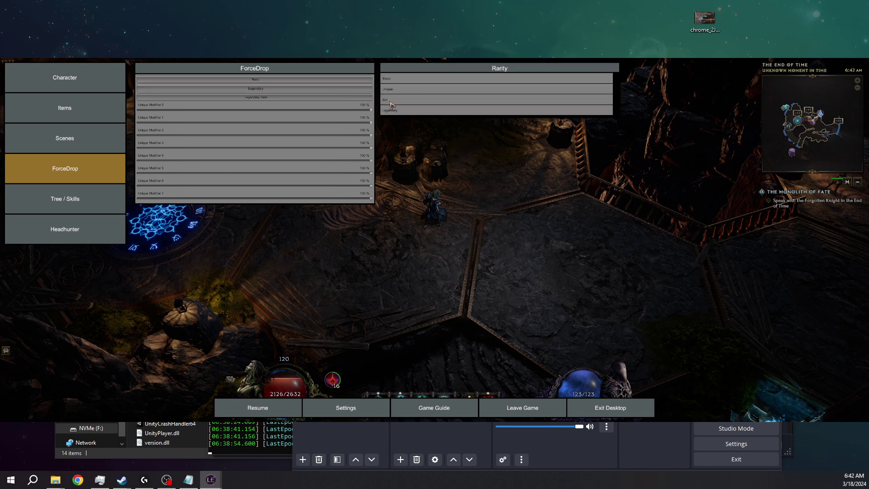
click(343, 98)
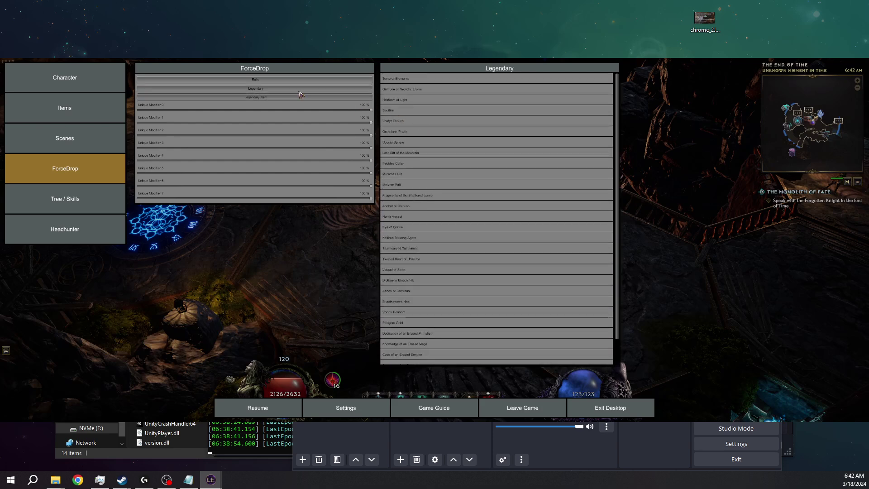
Switch the drop to a different item type, set its rarity to Legendary and pick a legendary item.
click(398, 120)
scroll(414, 124, up, 5)
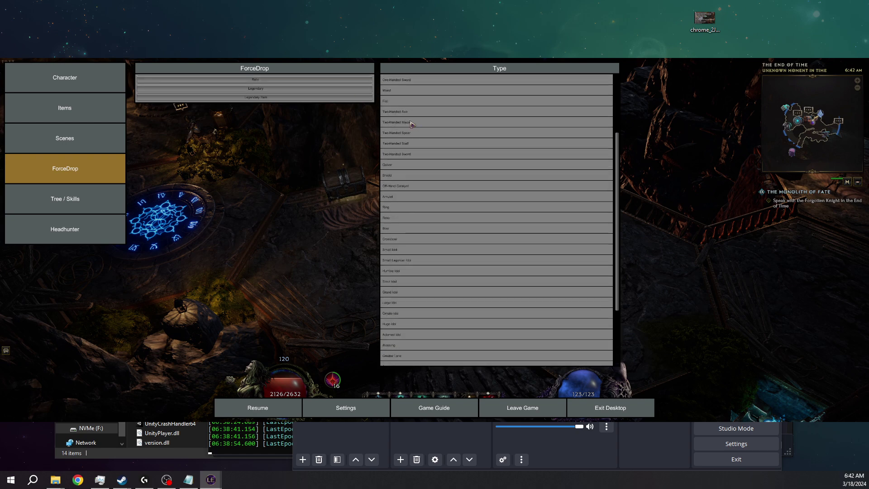
click(392, 123)
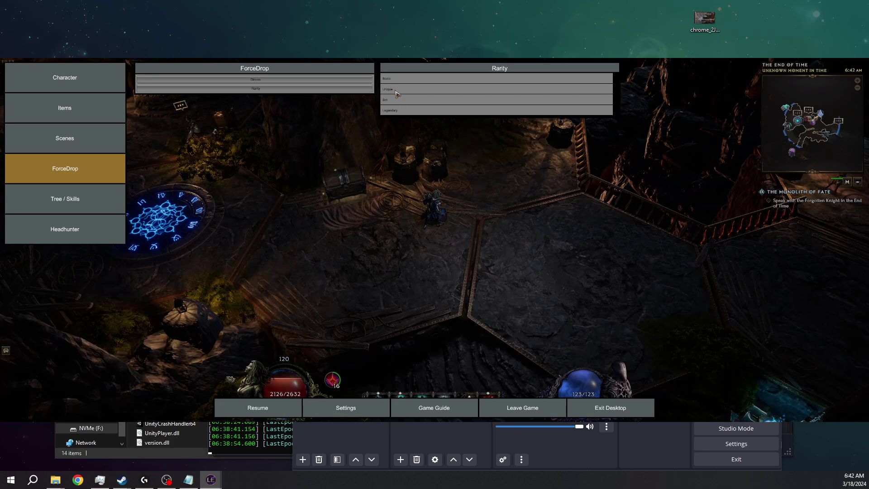
click(395, 111)
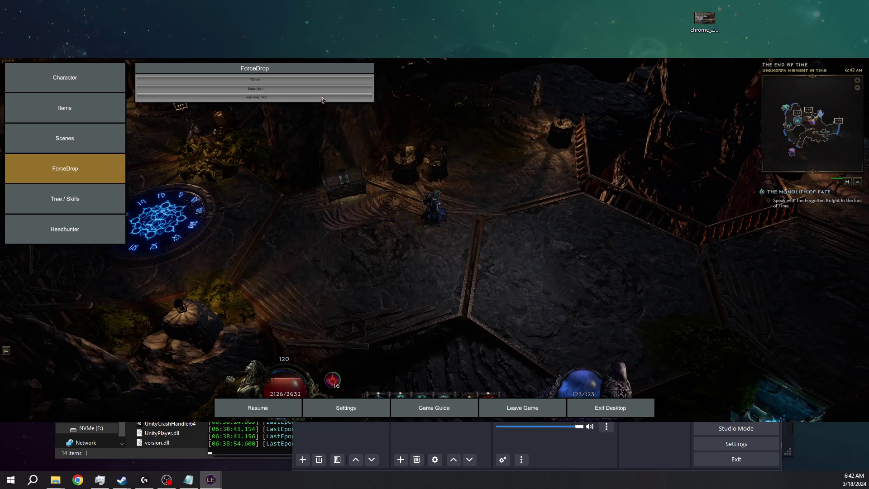
click(414, 195)
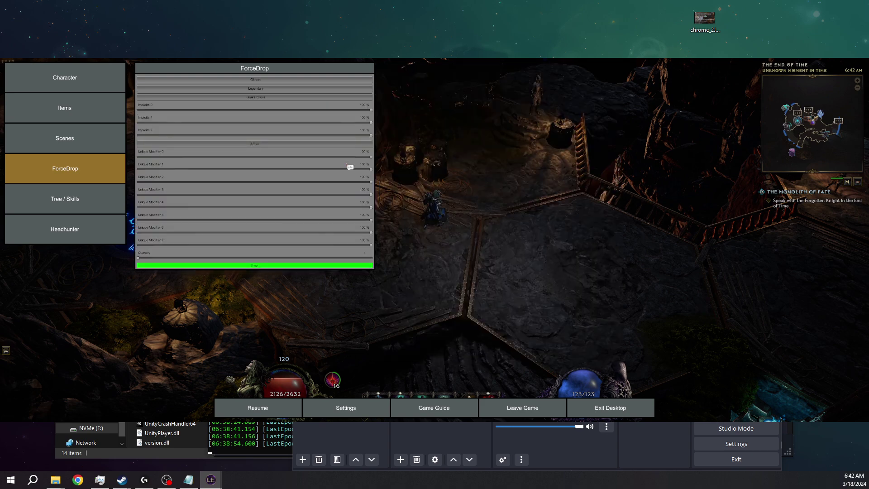
Open the legendary drop's affix options, expand Prefix / Suffix 2 and list its available affixes.
click(237, 145)
click(499, 140)
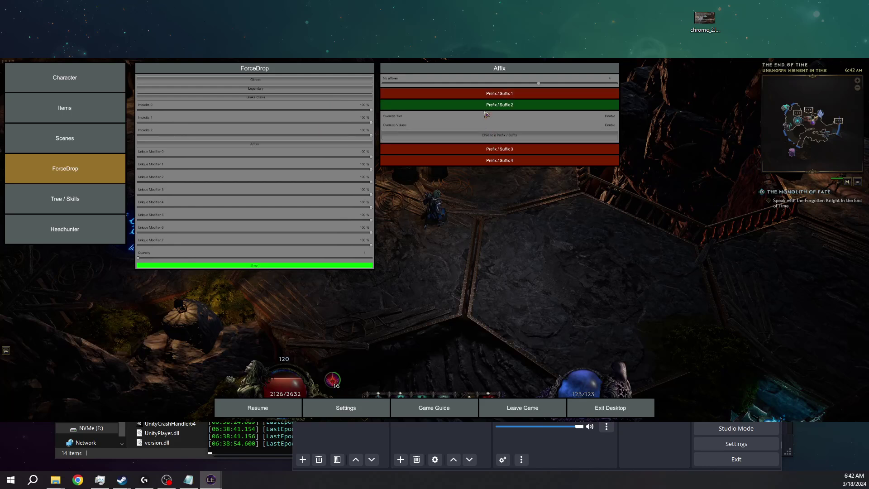
click(476, 135)
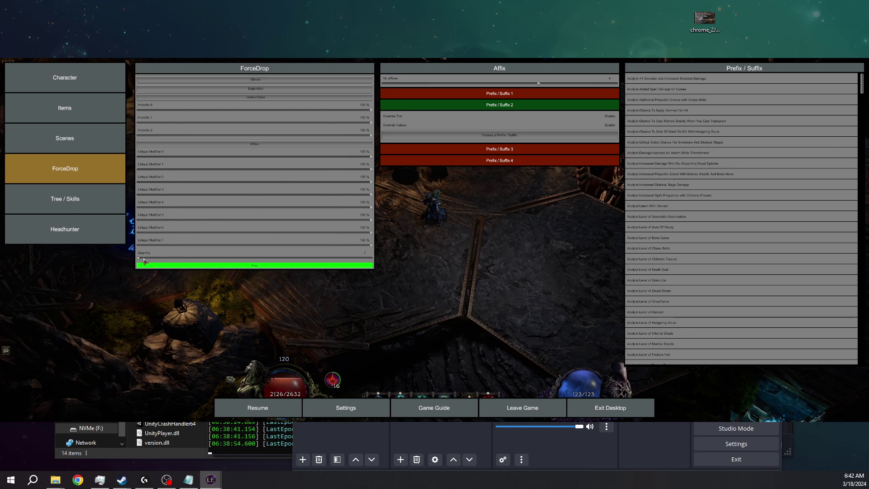
Recheck the ForceDrop rarity choices, and examine the Tree / Skills options for skeletons, wraiths, mages and movement.
click(110, 205)
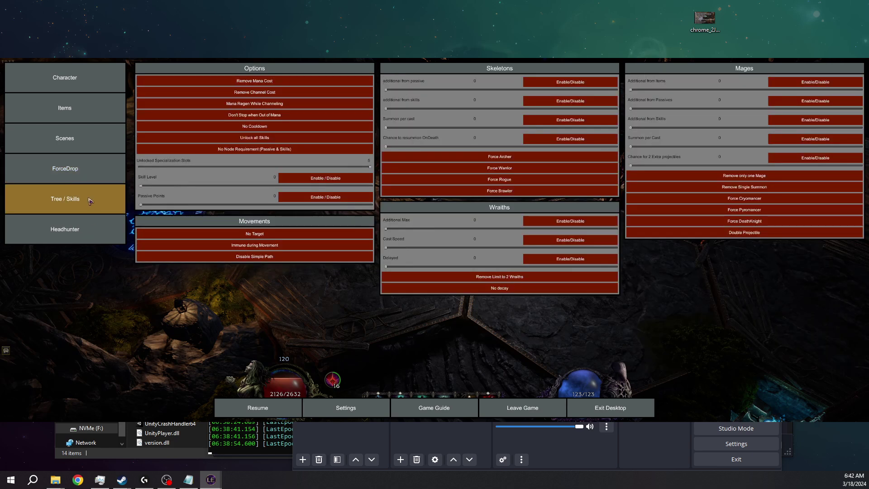
click(65, 169)
click(221, 89)
click(221, 96)
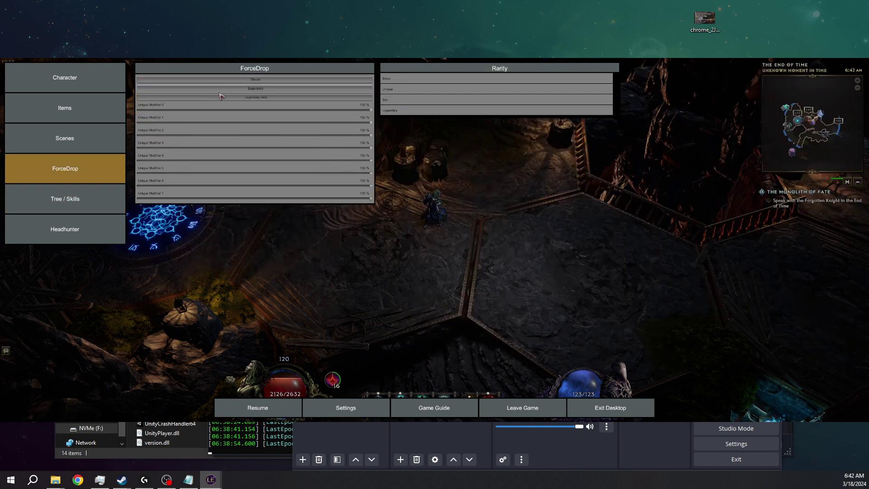
click(221, 96)
click(222, 90)
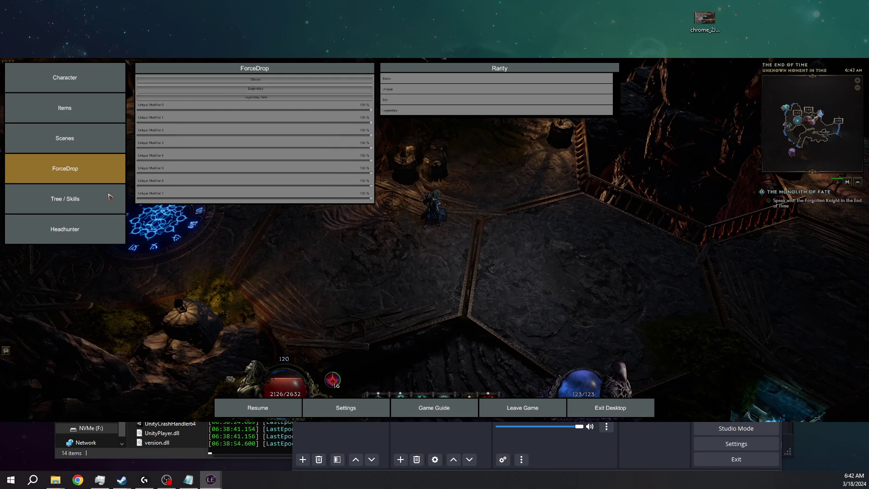
click(98, 210)
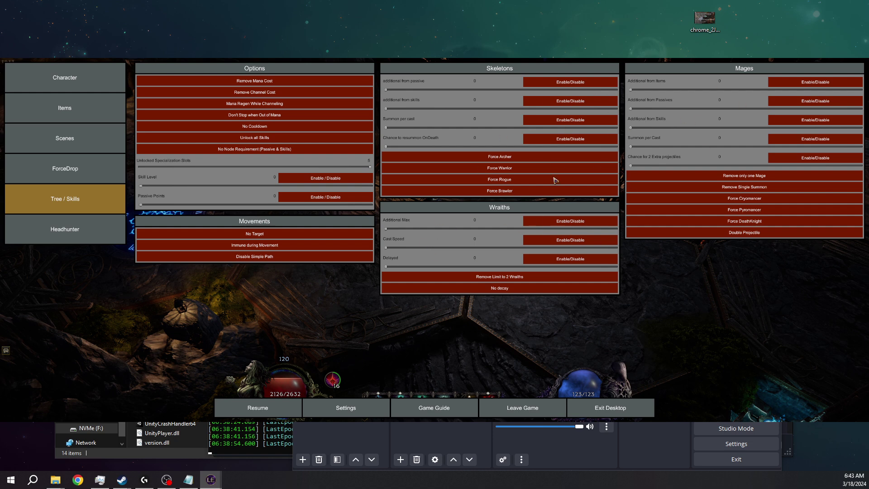
Examine the Headhunter settings, including Legendary Potential, Random Buffs and Unique can Drop.
click(57, 235)
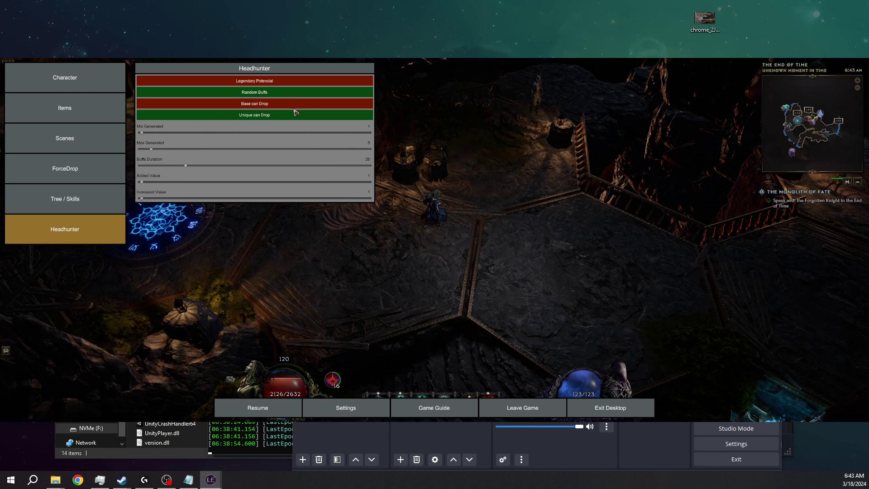
click(262, 82)
click(258, 95)
click(258, 95)
click(261, 113)
click(239, 114)
click(84, 231)
click(83, 234)
click(83, 234)
click(84, 234)
Toggle the Headhunter buff mode away from Random Buffs and back again.
click(260, 93)
click(260, 94)
click(260, 93)
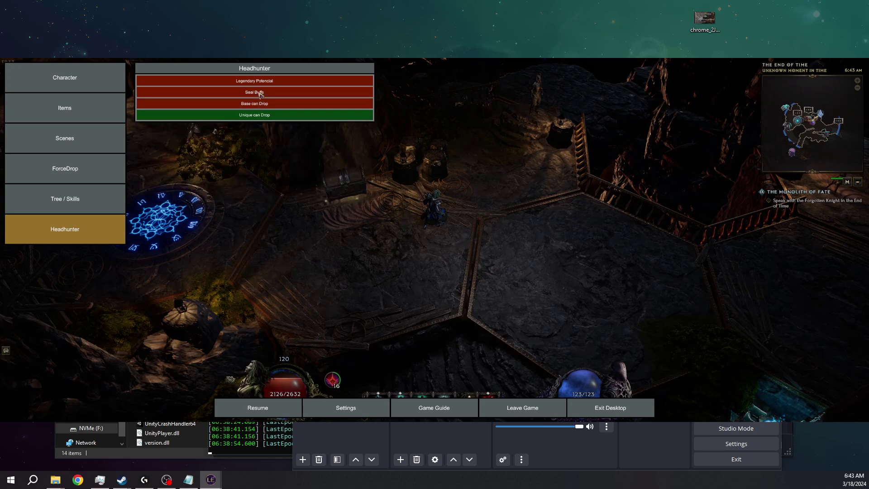
click(260, 93)
click(261, 96)
click(261, 96)
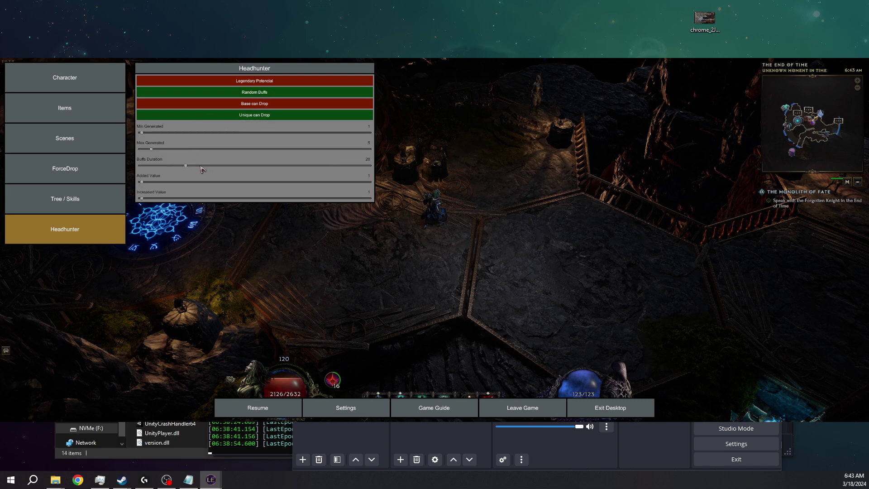
Inspect the Headhunter belt in the inventory and compare its stats with the equipped belt.
key(Escape)
key(i)
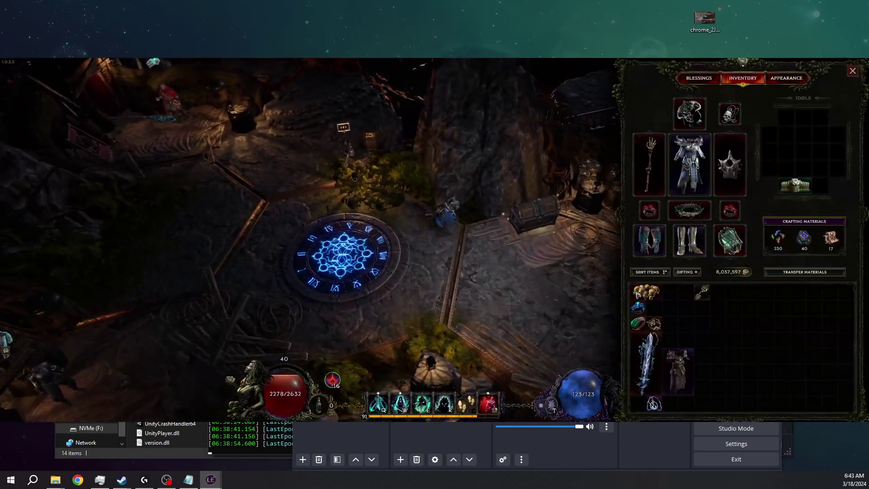
mouse_move(638, 295)
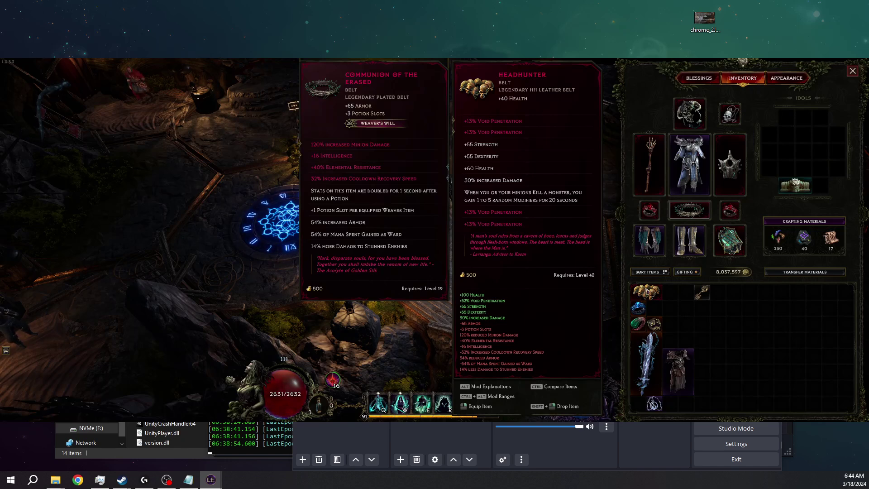
key(i)
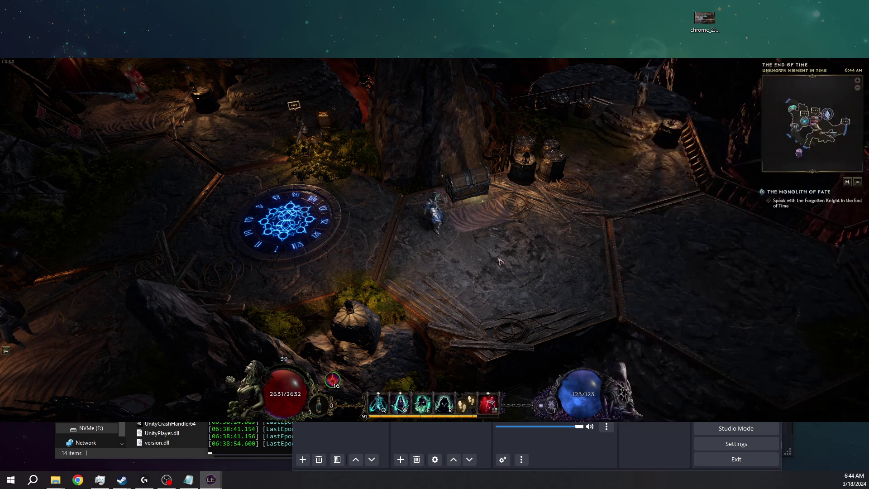
Review the mod menu's Tree / Skills, ForceDrop, Scenes, Items and Character pages, and close the menu.
key(Escape)
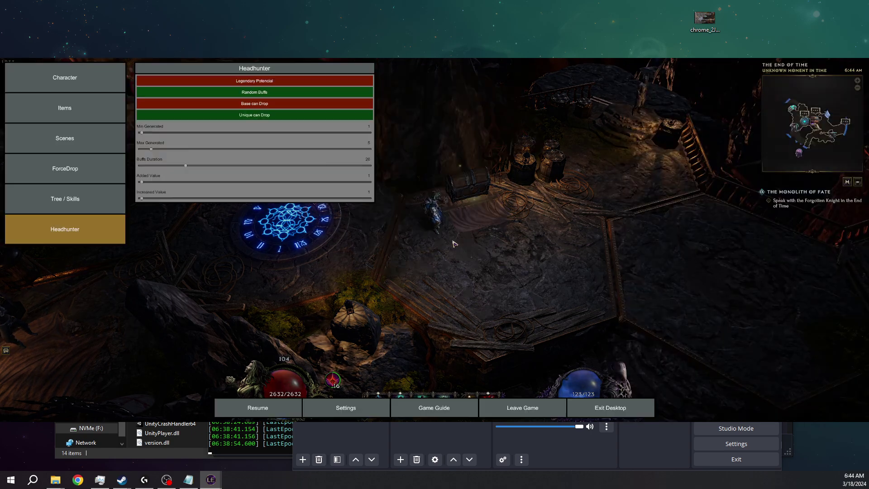
click(75, 204)
click(77, 169)
click(80, 139)
click(79, 108)
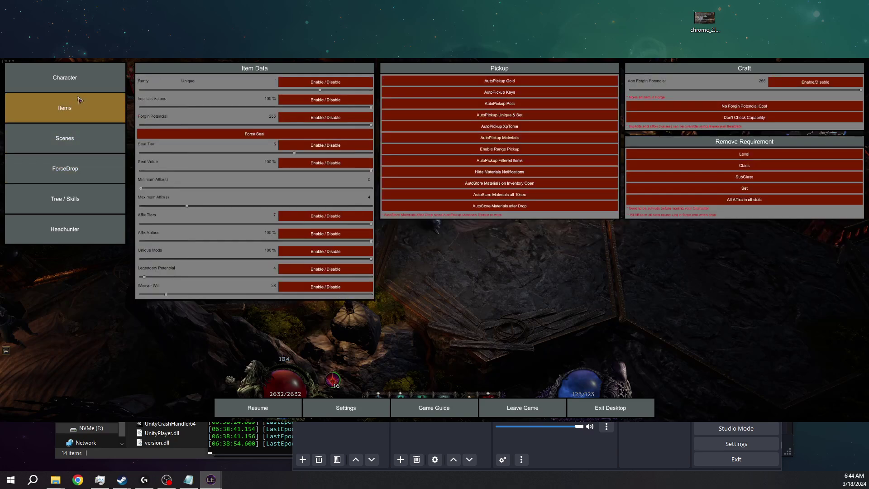
click(79, 88)
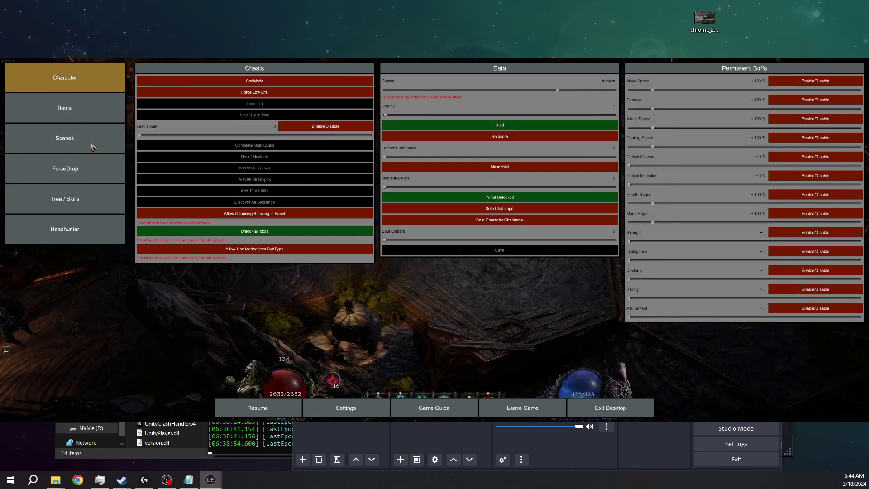
key(Escape)
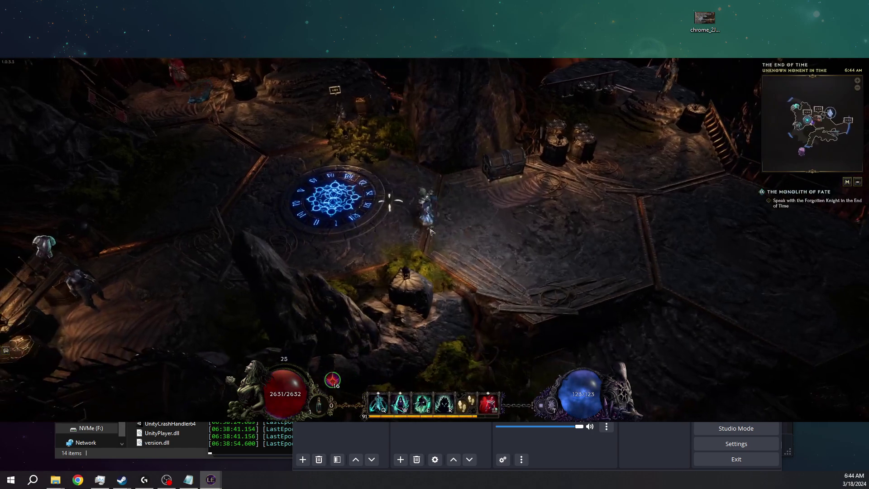
Move the character around the End of Time and cast its skills.
click(455, 206)
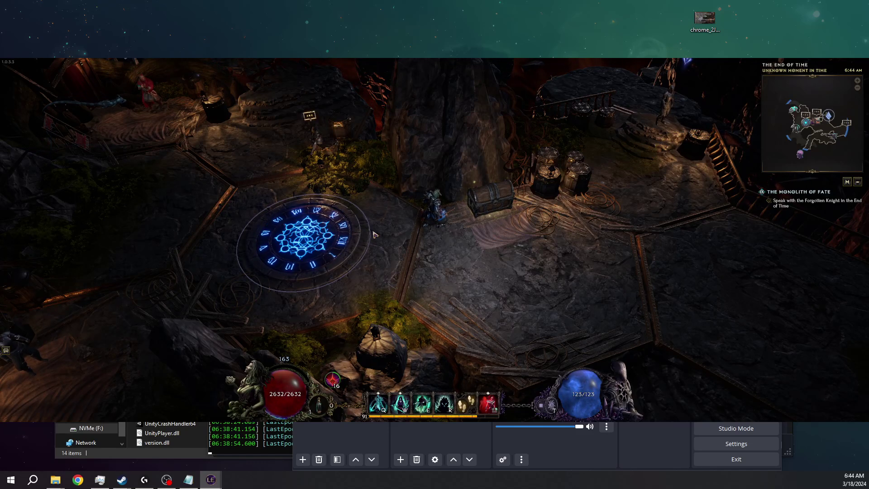
key(Escape)
key(q)
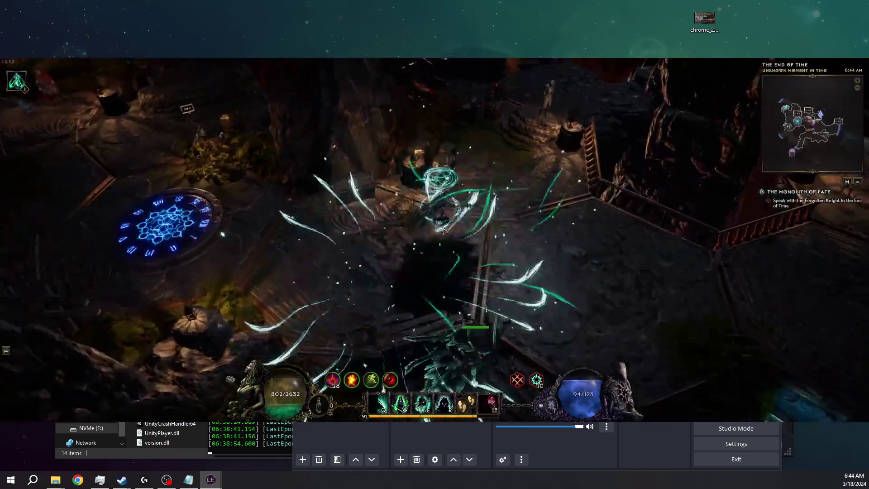
key(e)
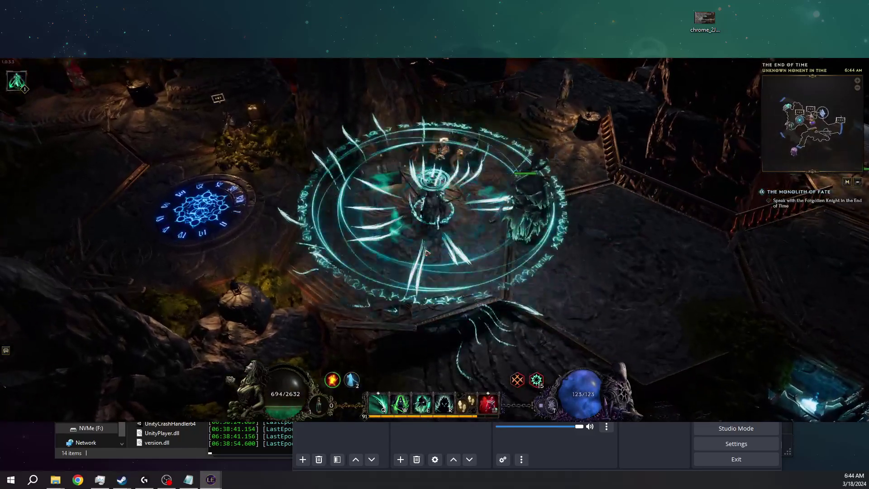
Review the character's skills and specializations and the stats on the character sheet.
key(c)
key(c)
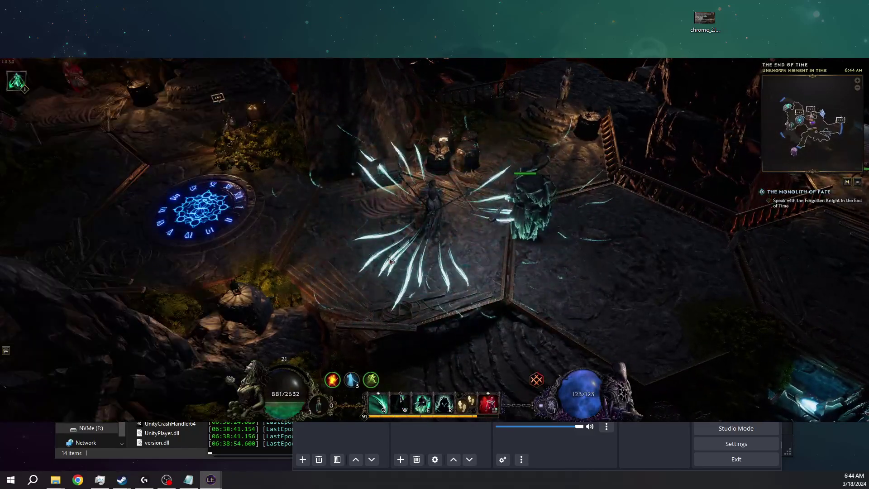
key(s)
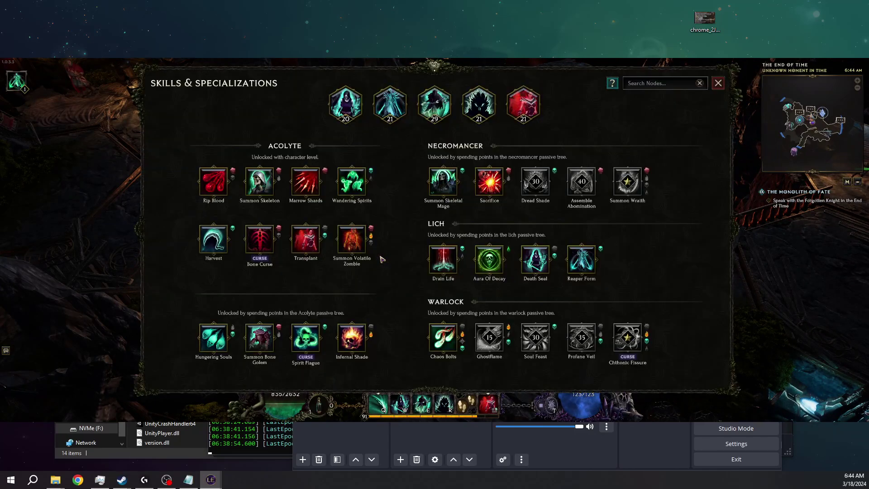
key(c)
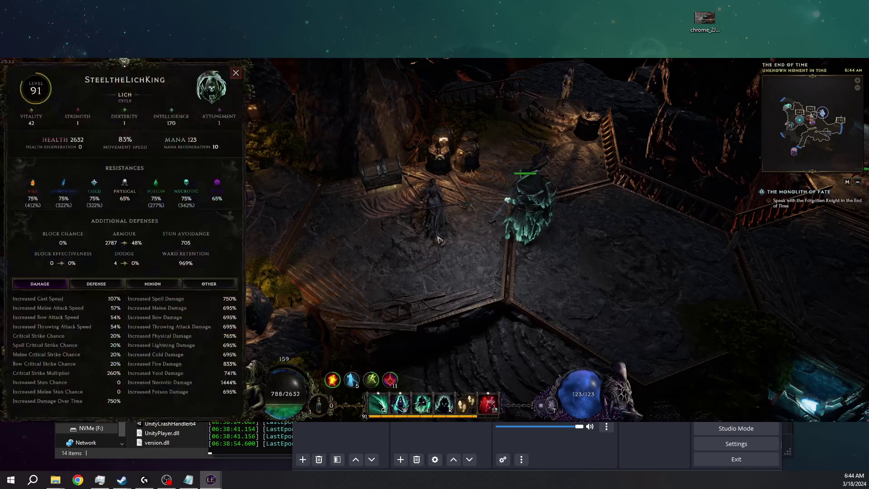
key(c)
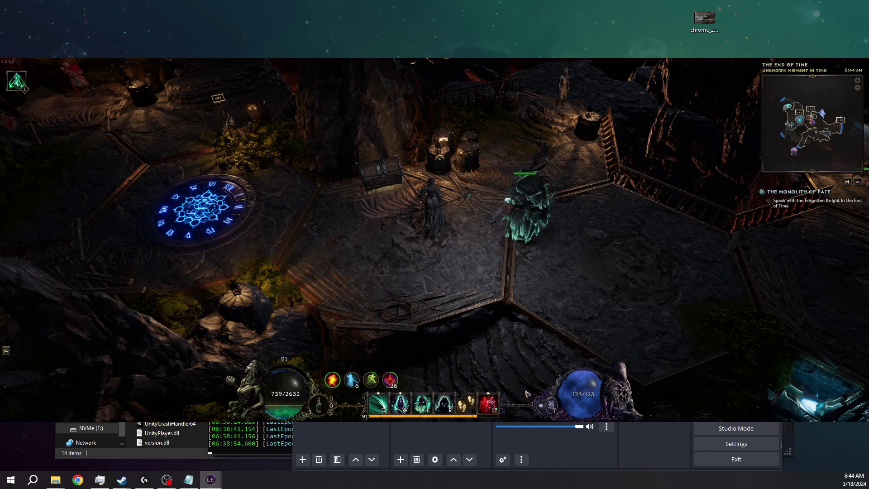
Look through the Necromancer, Acolyte and Lich passive trees.
key(p)
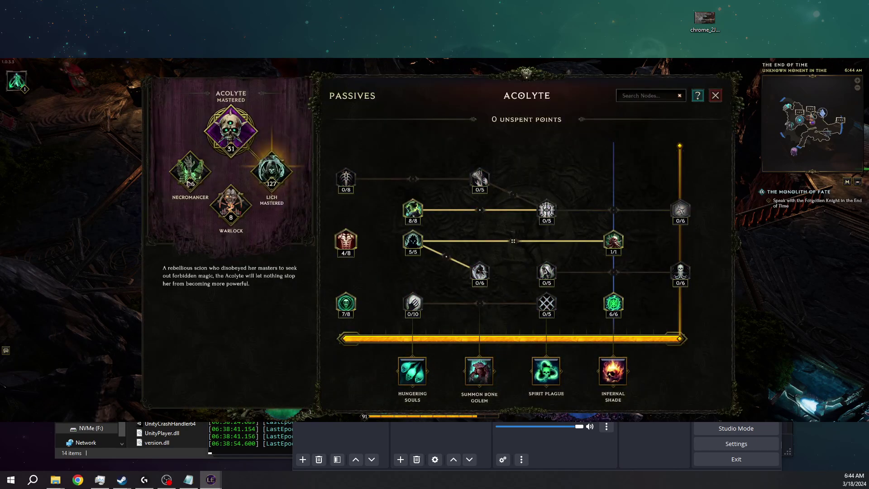
click(189, 174)
click(231, 129)
click(272, 171)
key(p)
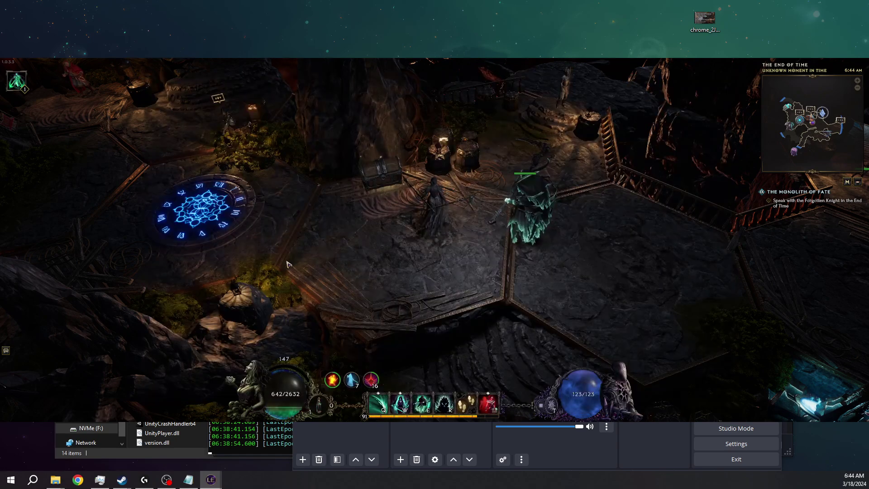
Summon the Wraithlord and keep casting skills while moving the character around the End of Time.
key(w)
key(e)
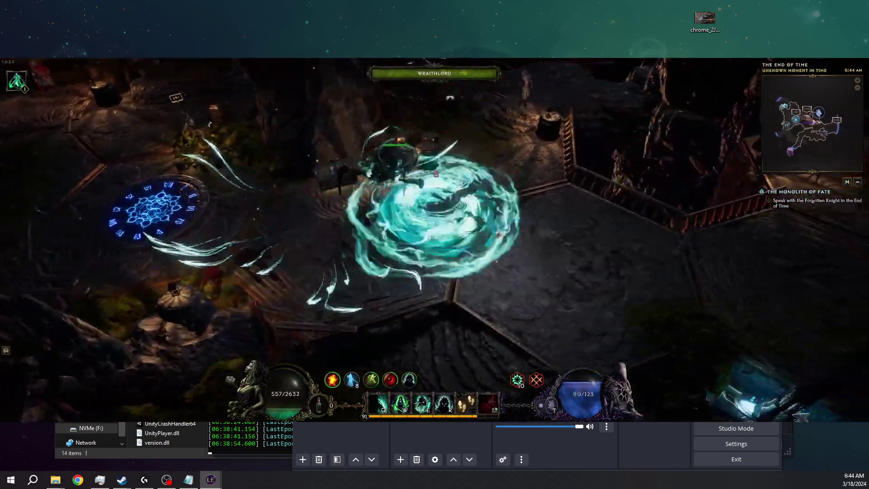
key(q)
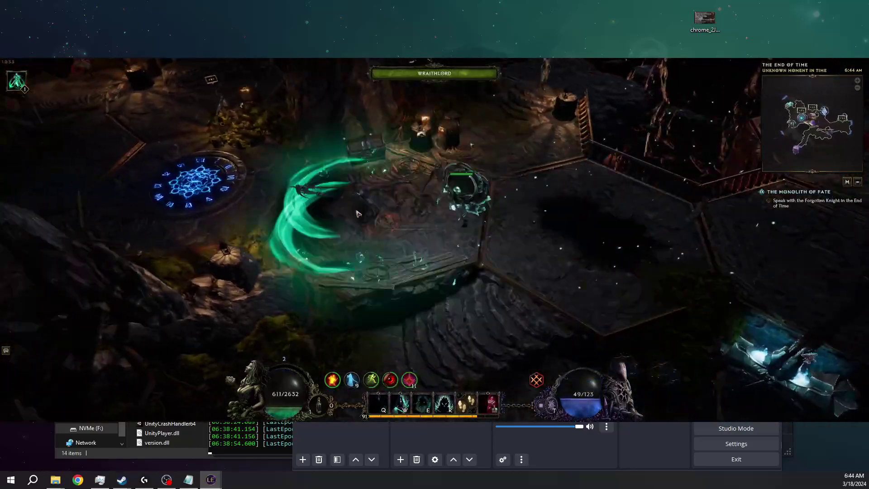
click(358, 213)
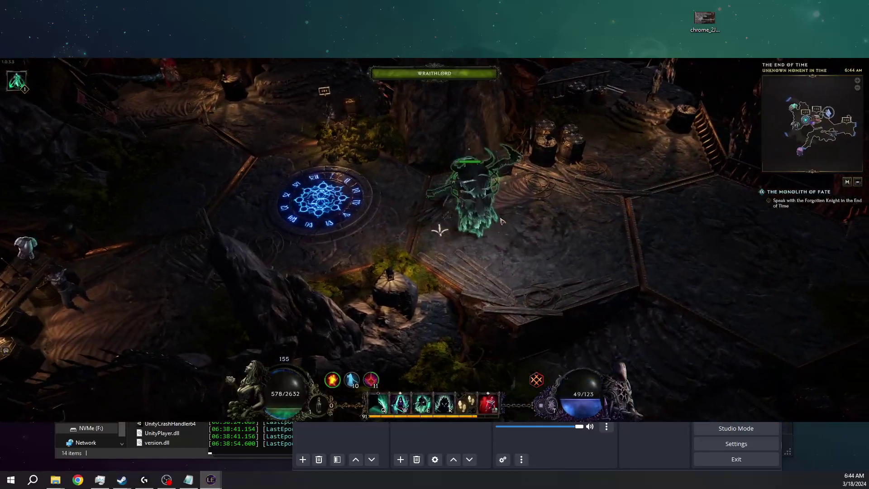
click(446, 236)
key(q)
click(456, 222)
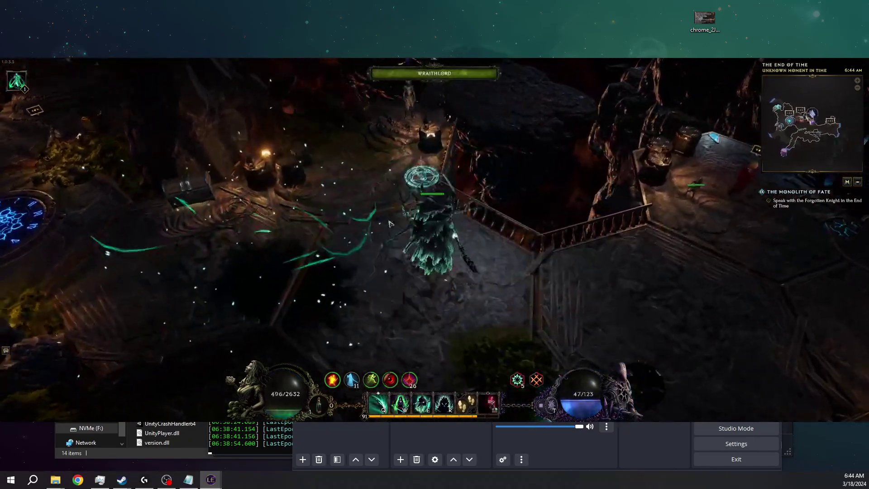
click(393, 253)
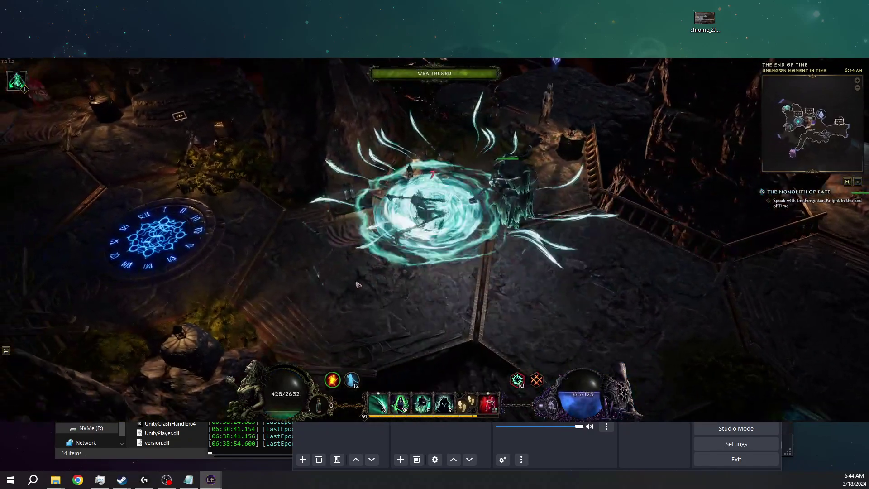